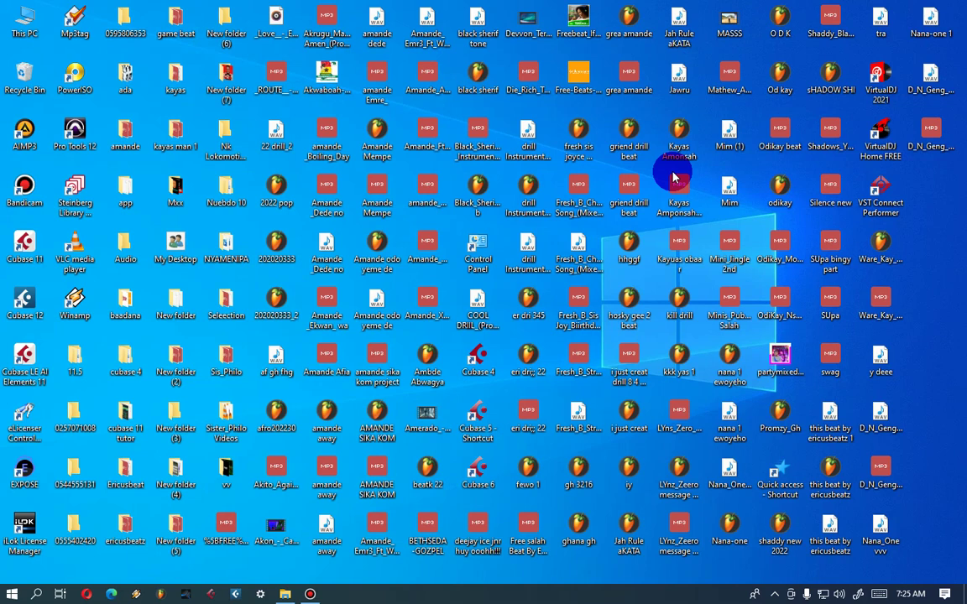
Launch Cubase 5 and dismiss the iLok licence error and both Waves plug-in folder prompts
click(619, 440)
click(491, 417)
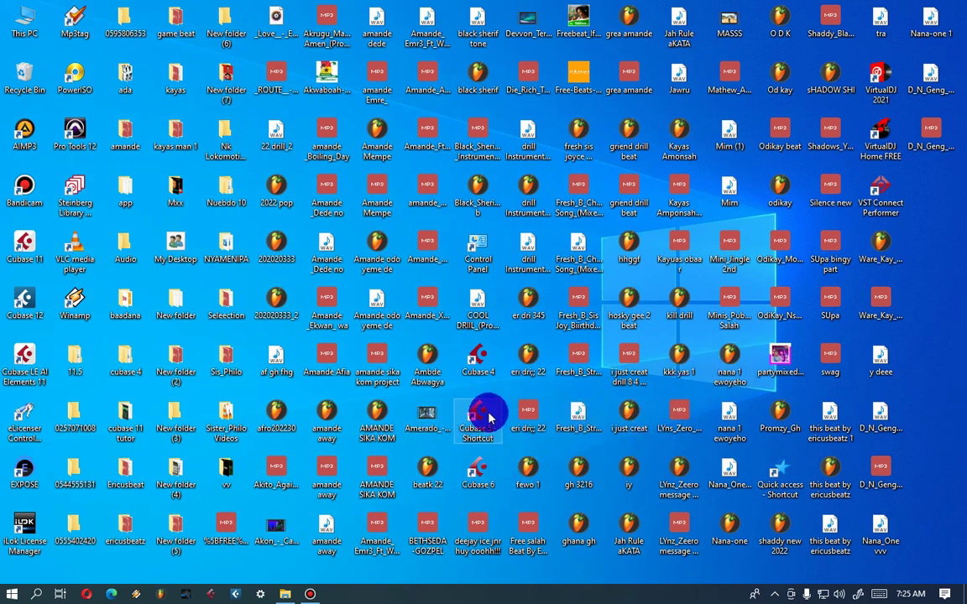
double_click(484, 417)
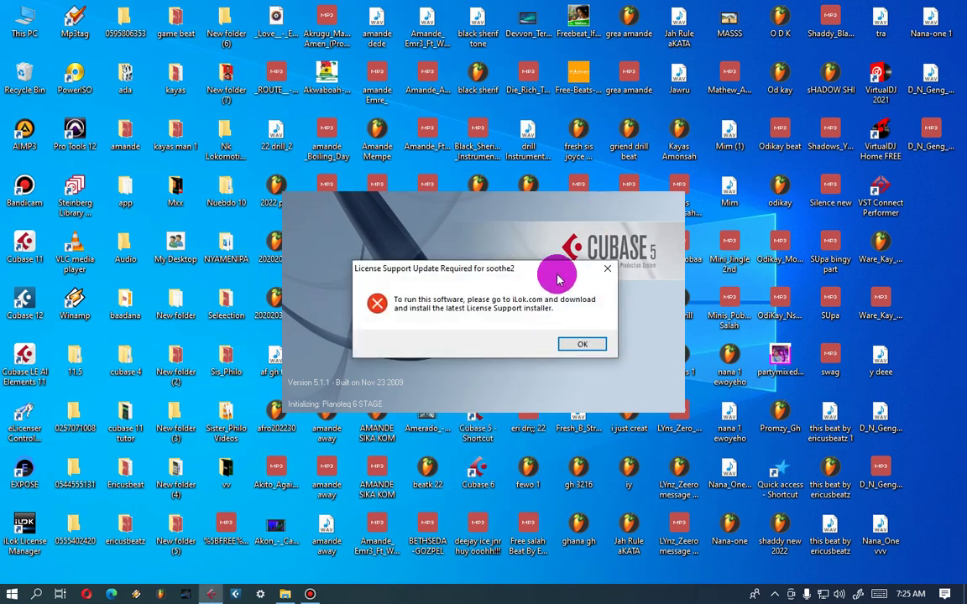
click(607, 268)
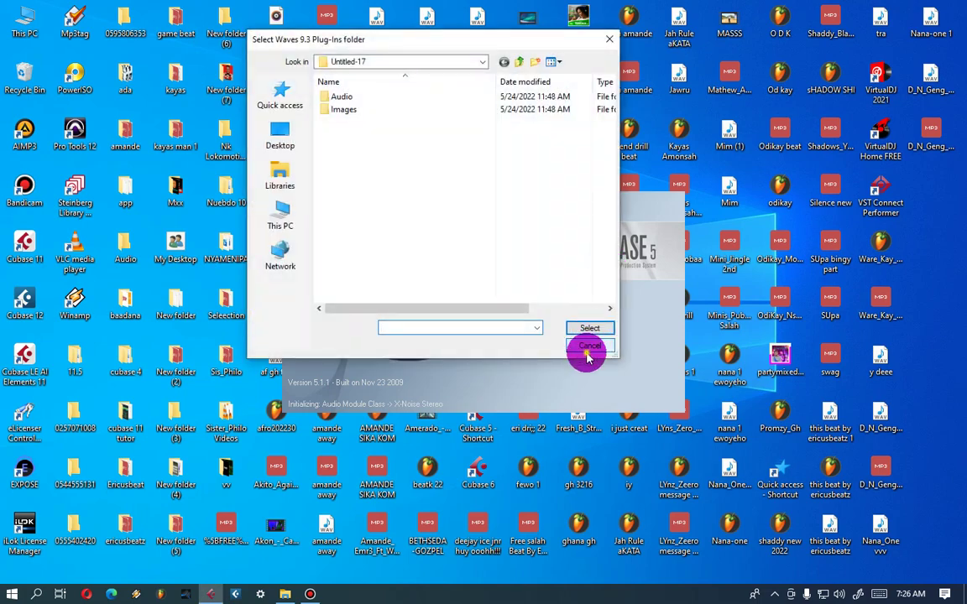
click(587, 343)
click(586, 353)
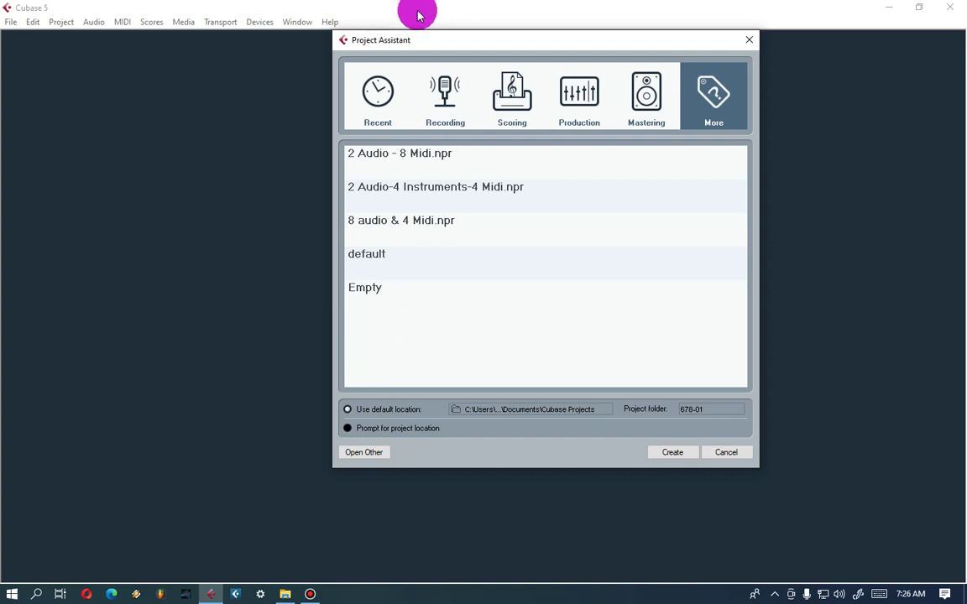
Create a project from the Empty template in project folder 789 and maximize its window
click(365, 290)
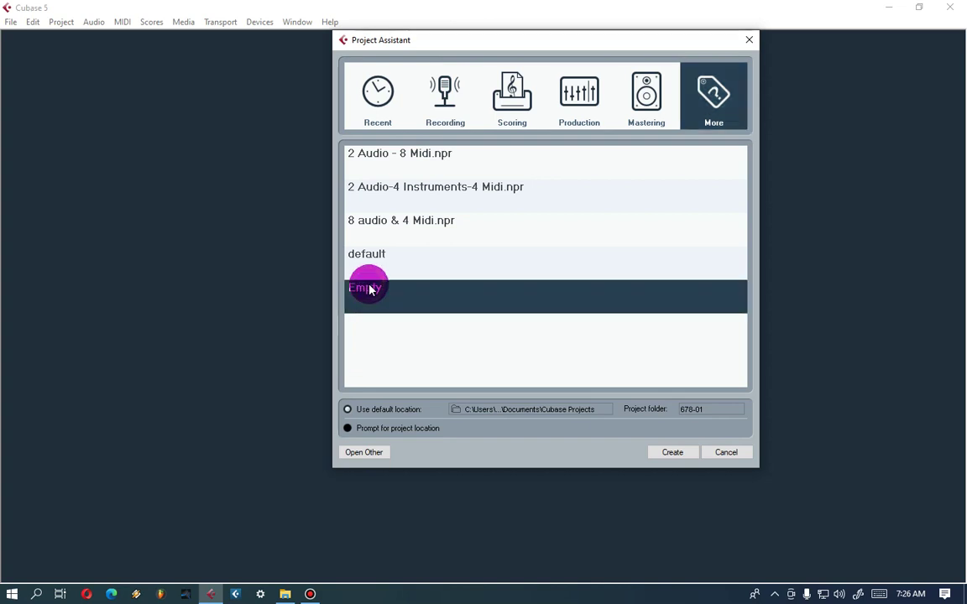
click(709, 410)
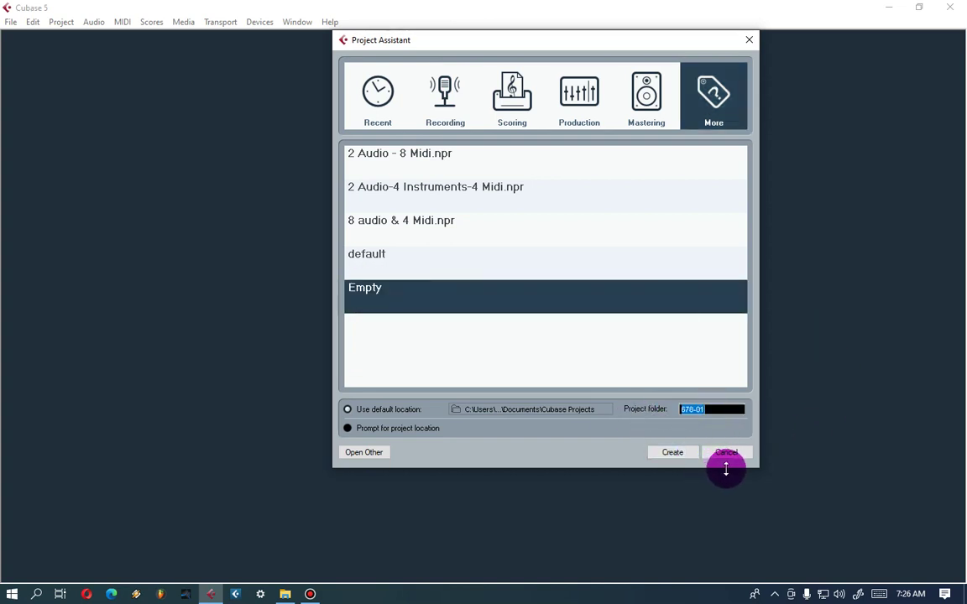
text(89)
drag(715, 411, 673, 411)
right_click(691, 408)
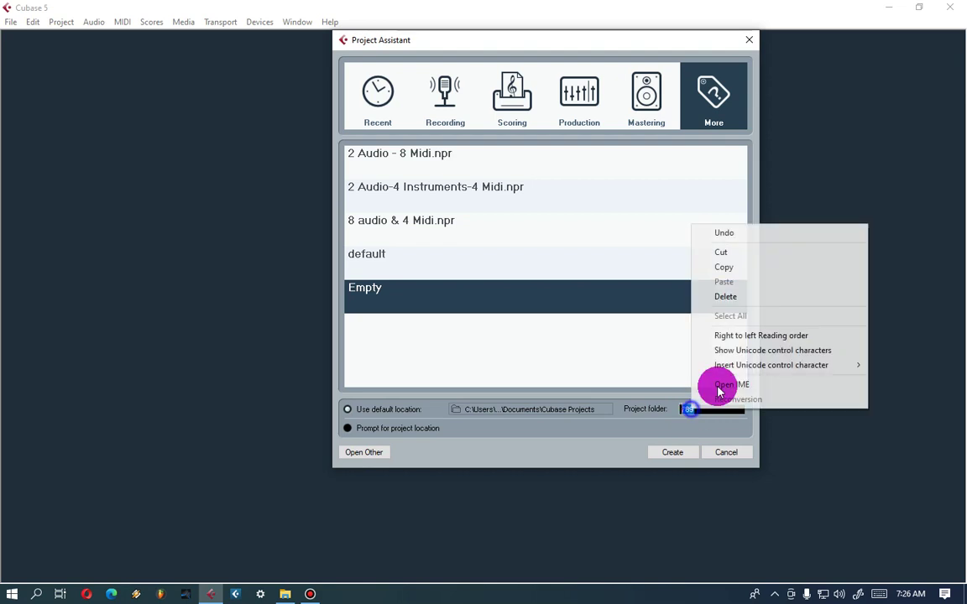
click(724, 267)
click(681, 451)
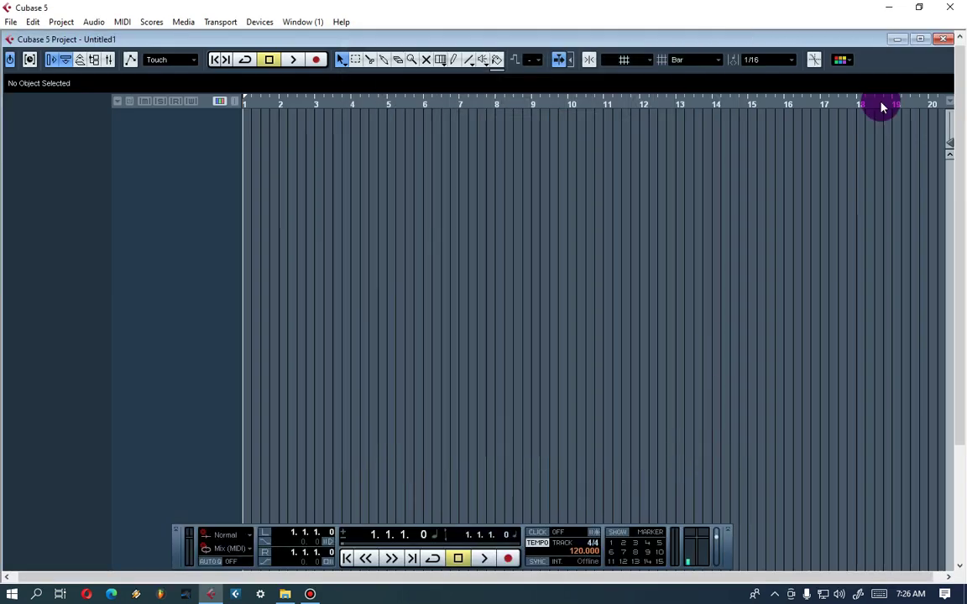
click(919, 39)
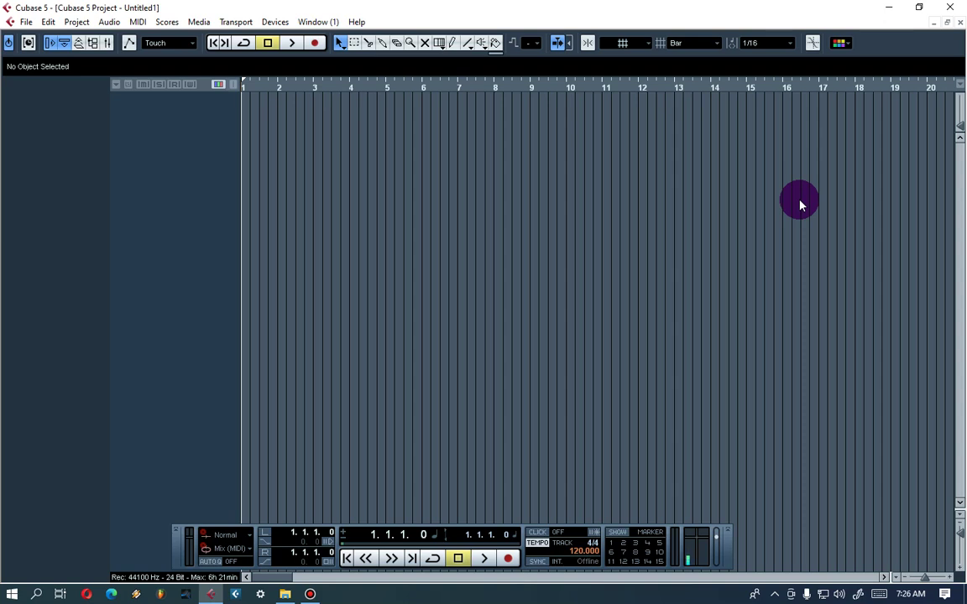
Add a mono audio track, Audio 01, and make it taller
right_click(197, 120)
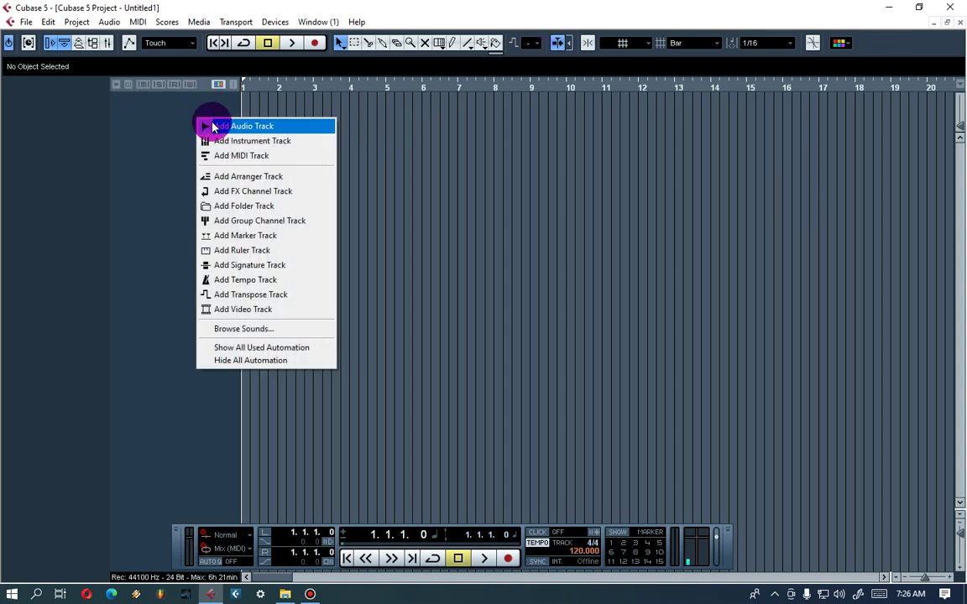
click(243, 126)
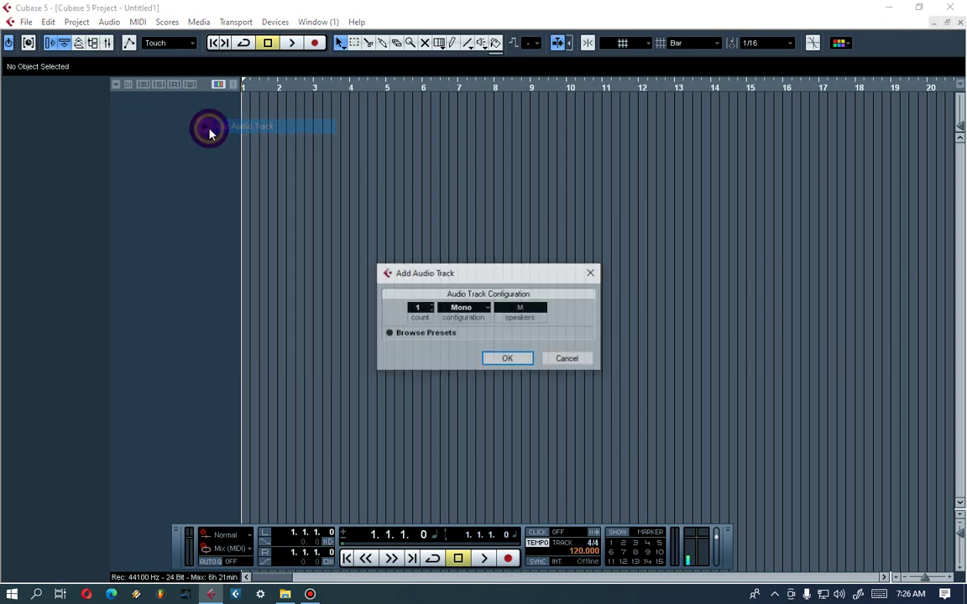
click(513, 359)
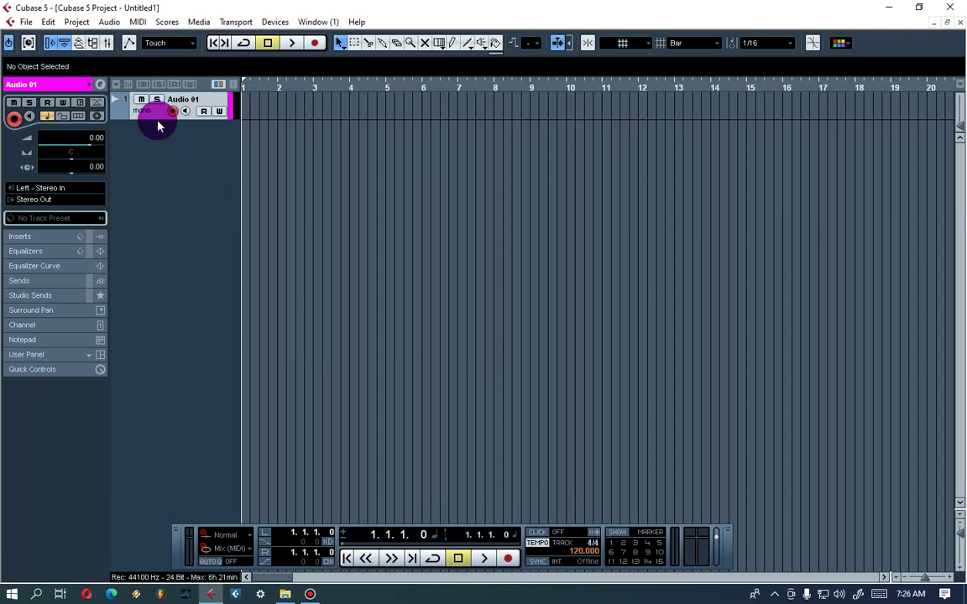
drag(157, 117, 157, 212)
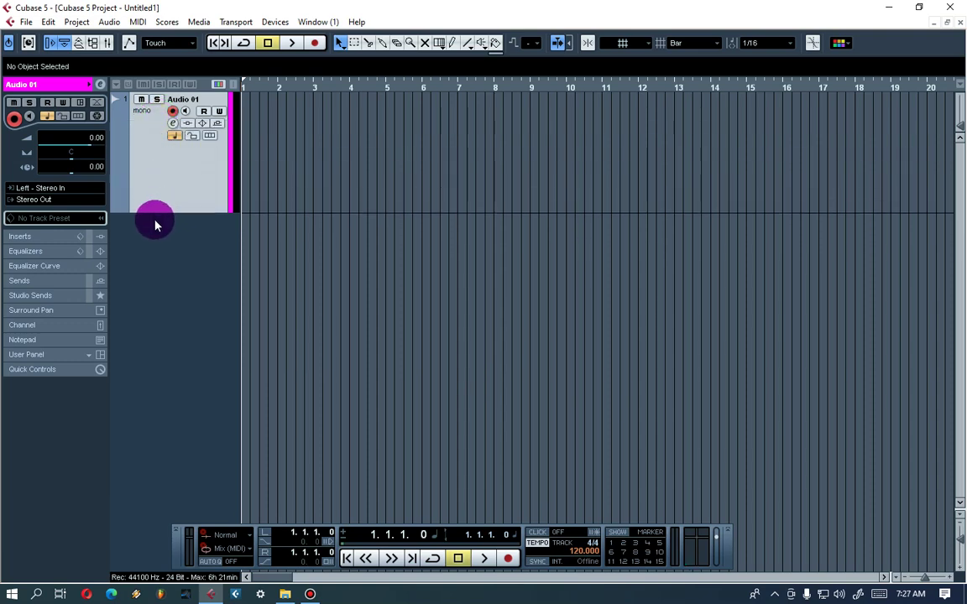
Add a stereo FX channel track using the Reverb A effect
right_click(180, 273)
click(227, 341)
click(500, 313)
click(511, 345)
click(432, 309)
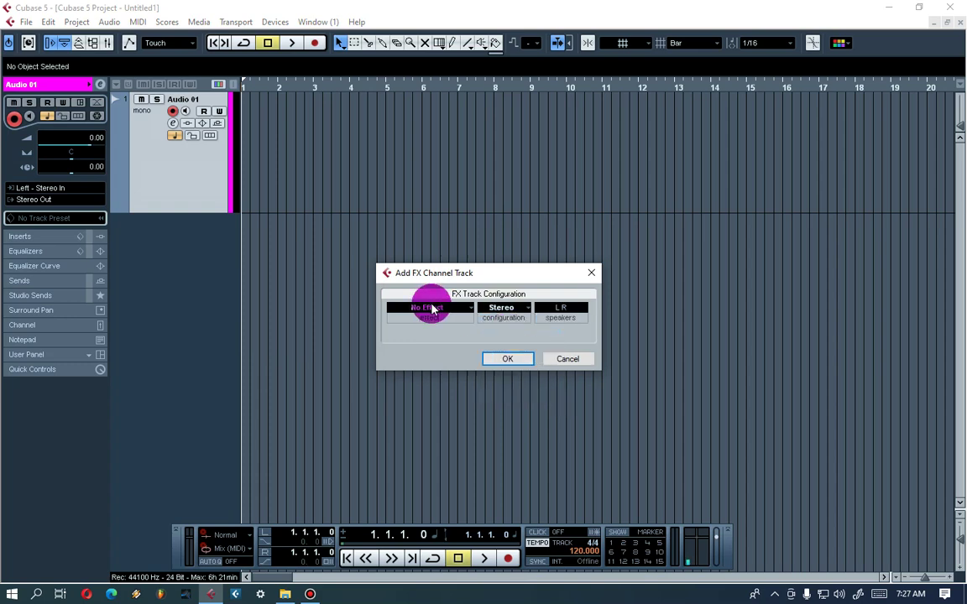
mouse_move(532, 338)
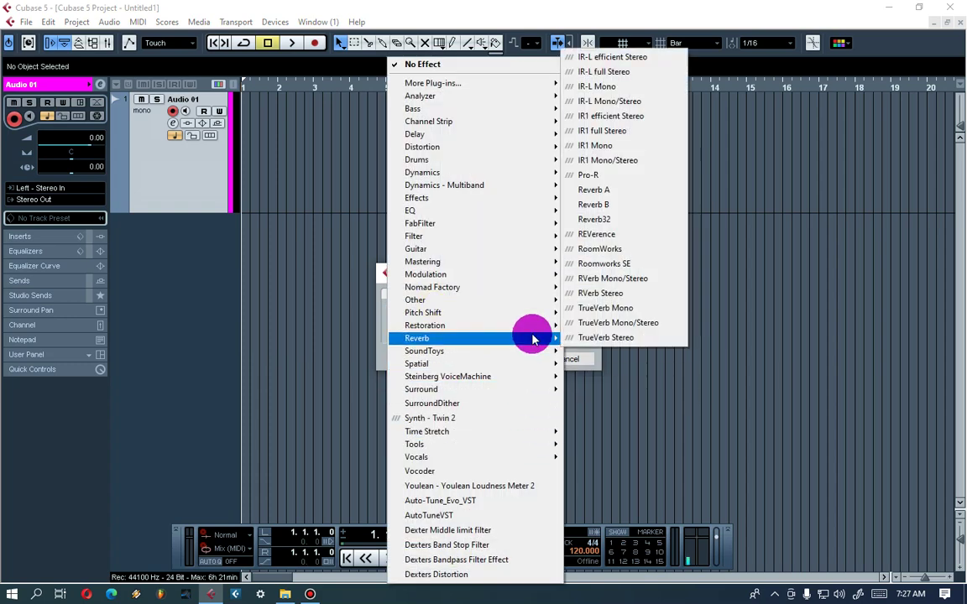
click(659, 190)
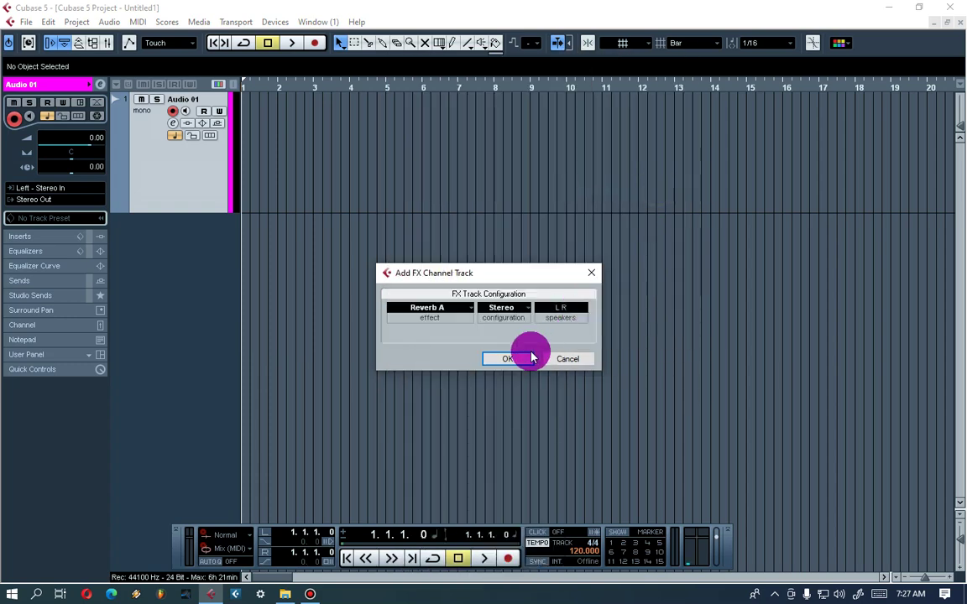
click(526, 359)
Add an FX channel with MonoDelay set to Mix 100, delay 1/4 and feedback 10.5
right_click(202, 378)
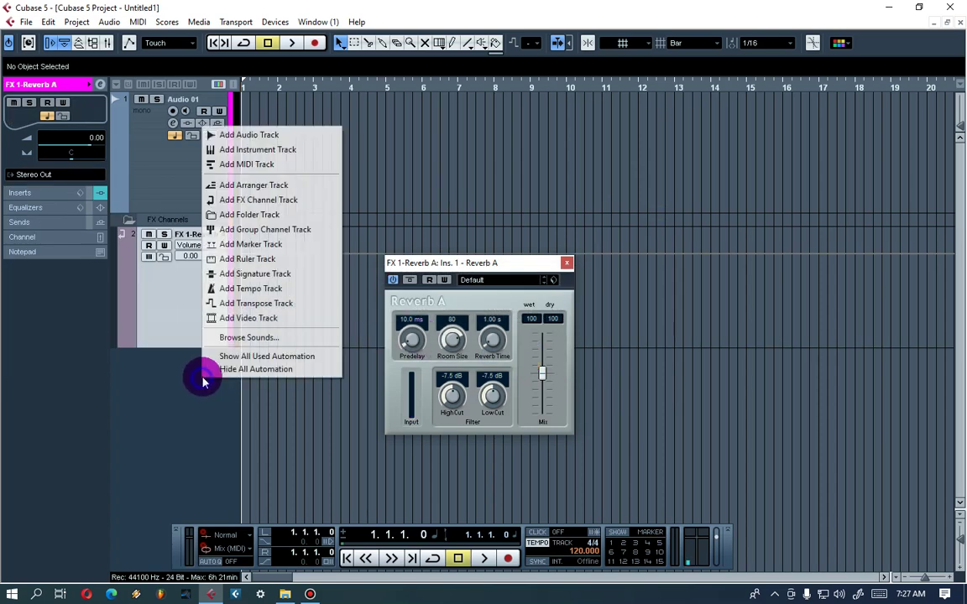
click(302, 200)
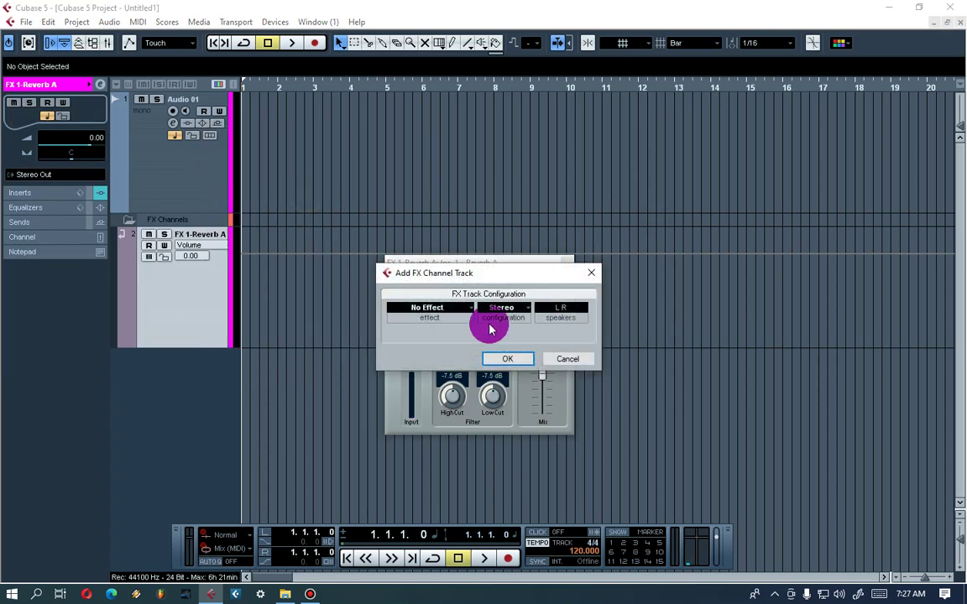
click(435, 315)
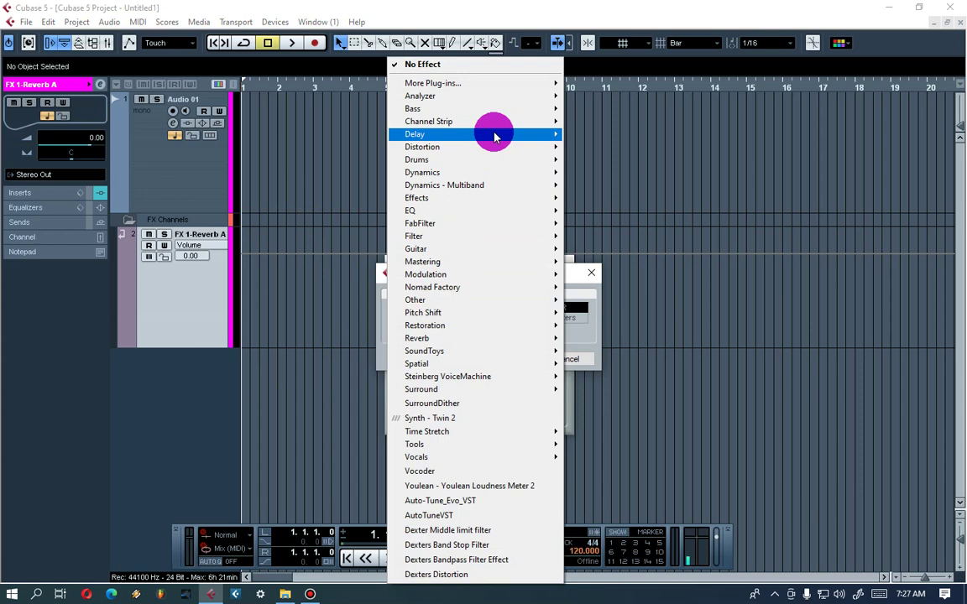
click(663, 225)
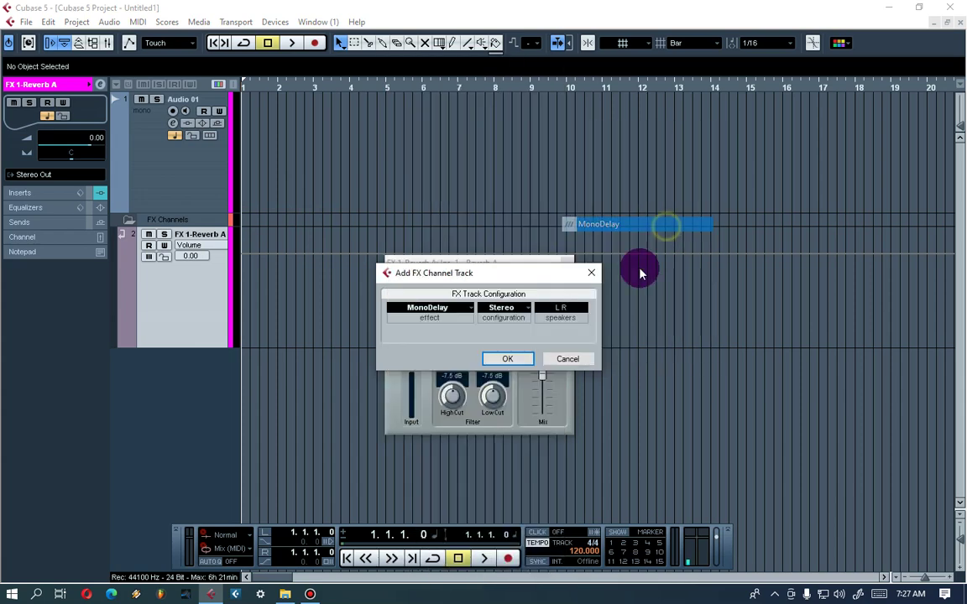
click(505, 359)
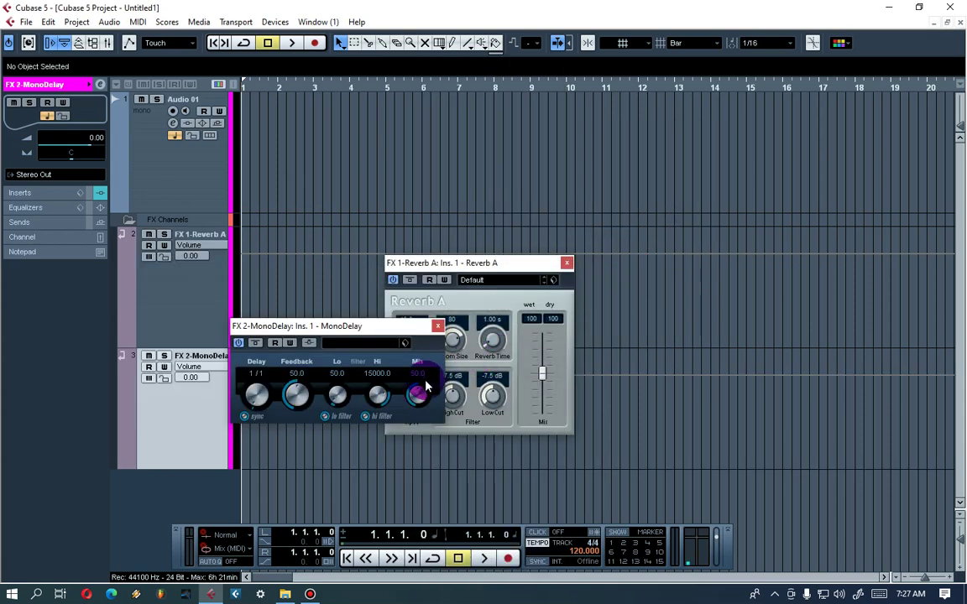
drag(417, 396, 401, 260)
drag(257, 392, 298, 441)
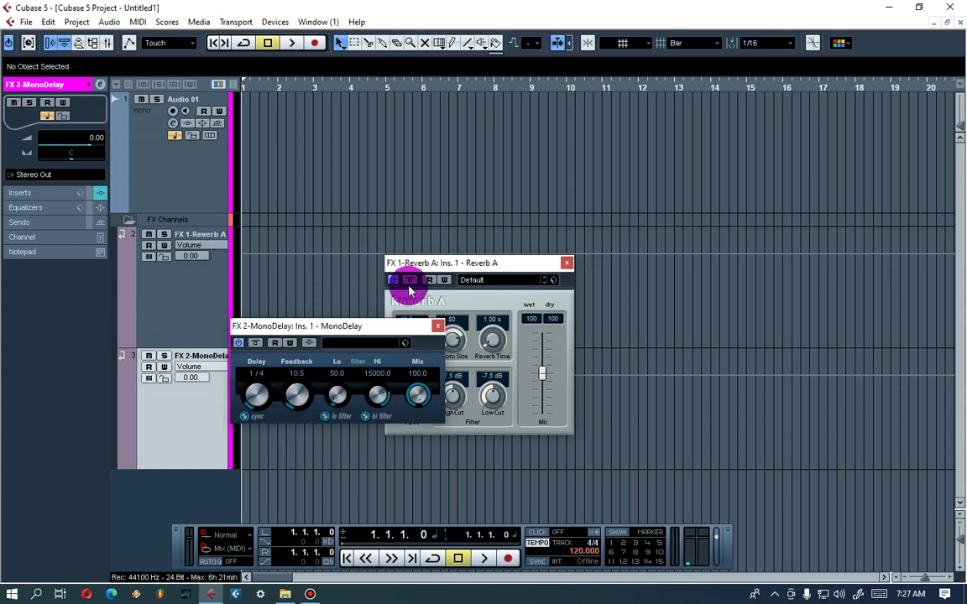
Add a stereo group channel track, Group 1
right_click(195, 508)
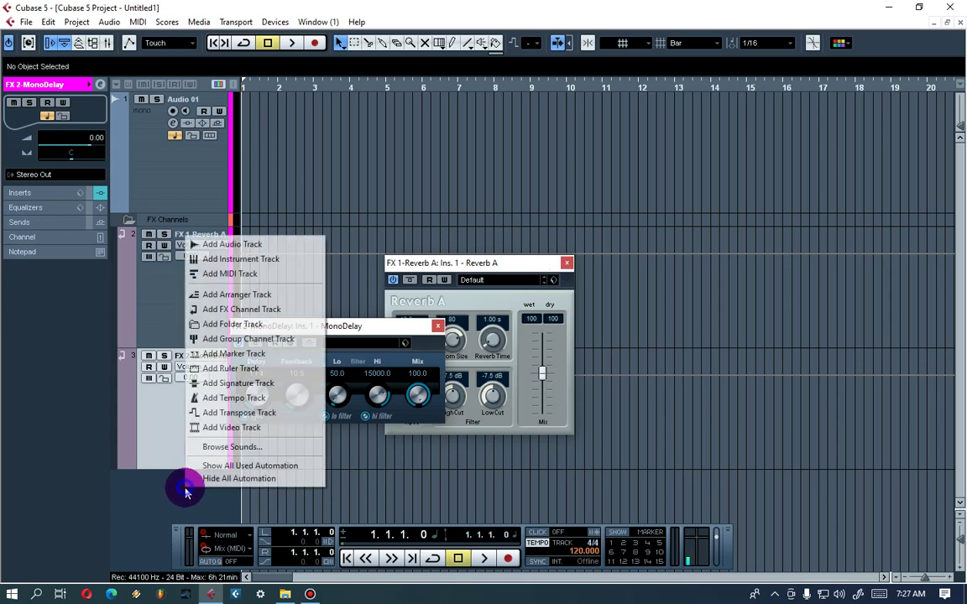
click(251, 340)
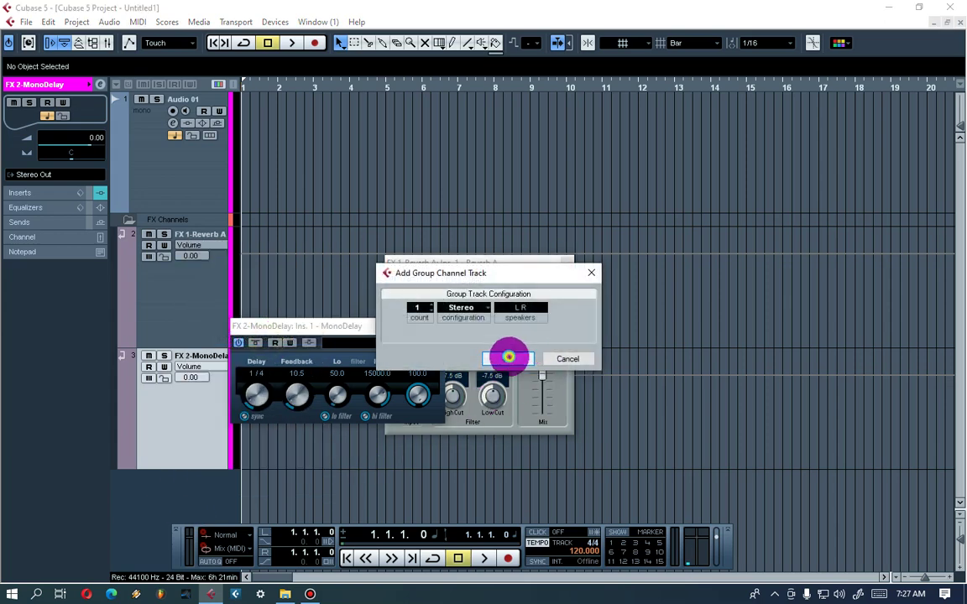
click(509, 357)
Close the MonoDelay and Reverb A windows and hide the floating transport panel
click(438, 327)
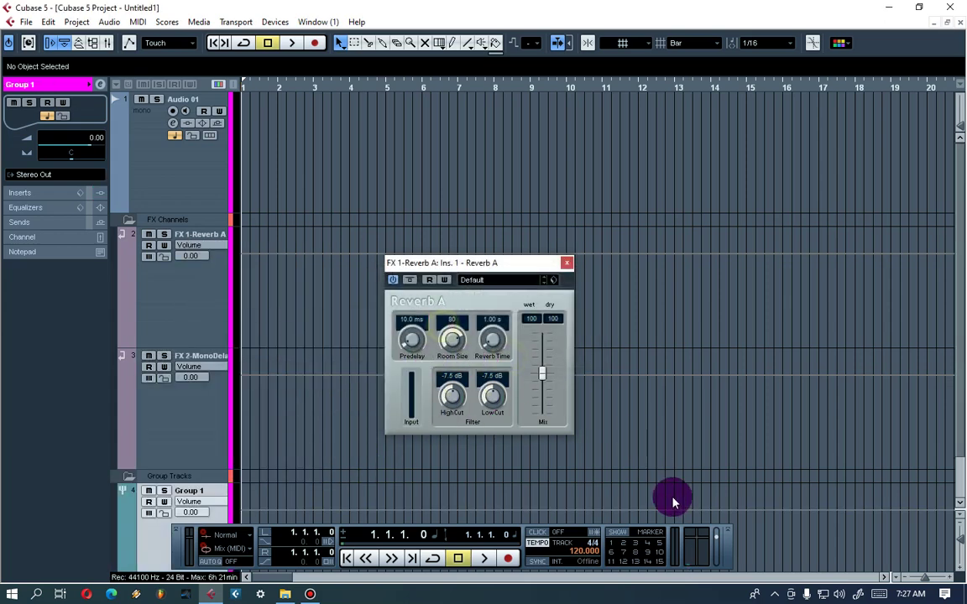
click(567, 263)
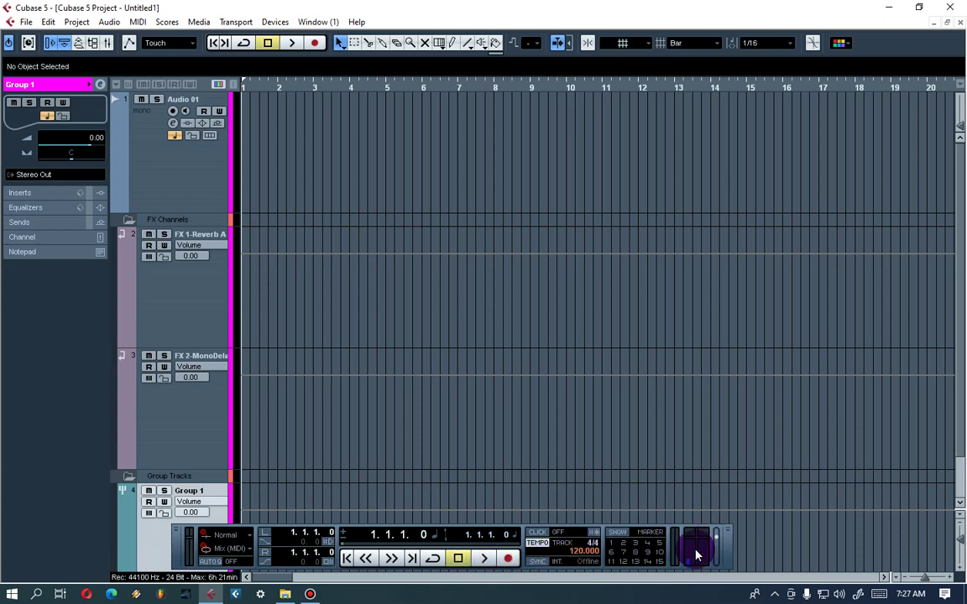
key(F2)
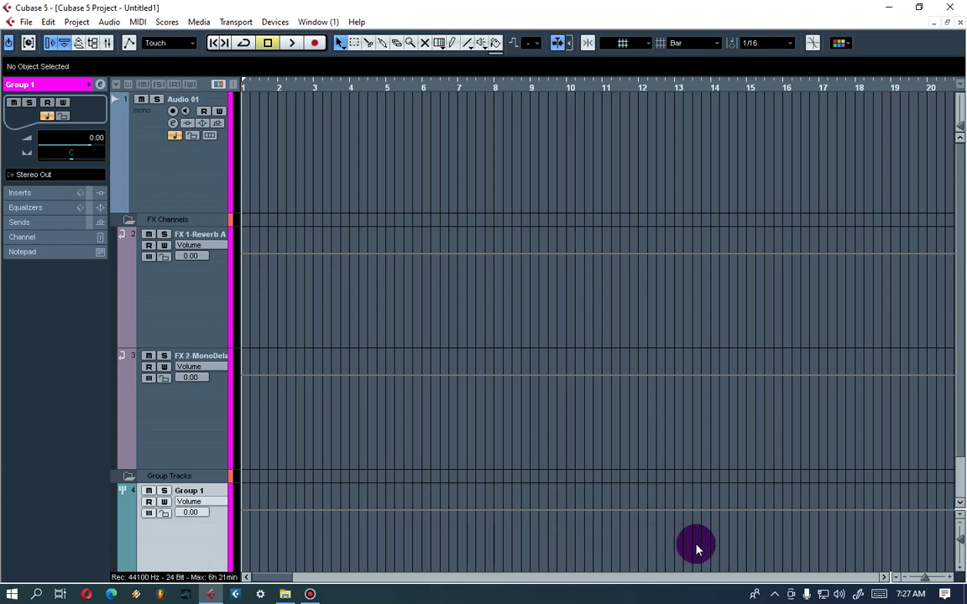
Compact all tracks, move Audio 01 below Group 1, enlarge it, and zoom in horizontally
drag(957, 535, 952, 529)
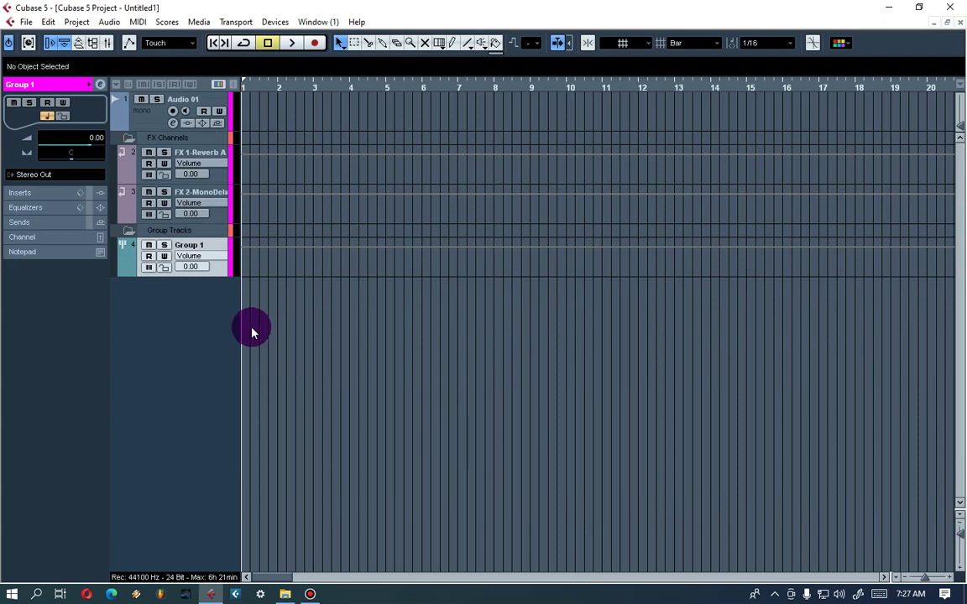
click(144, 105)
drag(186, 430, 164, 340)
drag(144, 274, 173, 426)
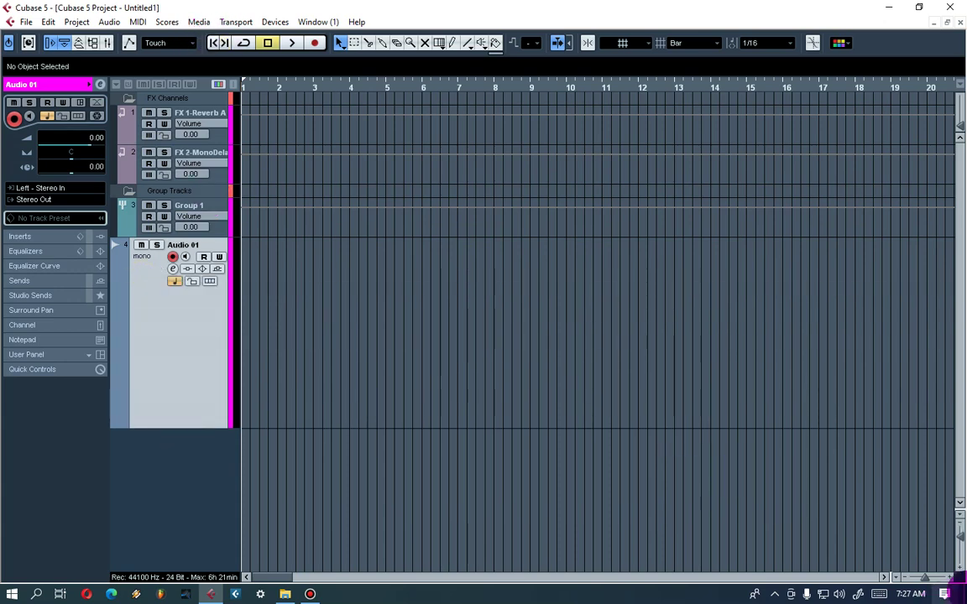
click(924, 579)
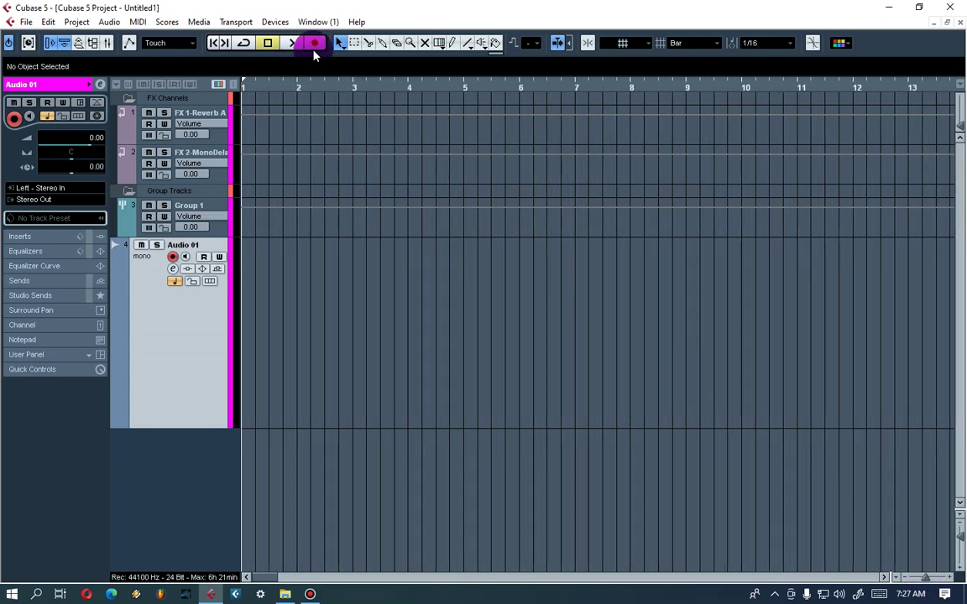
Record a vocal take on Audio 01, play it back from bar 1, and set locators over it
click(315, 45)
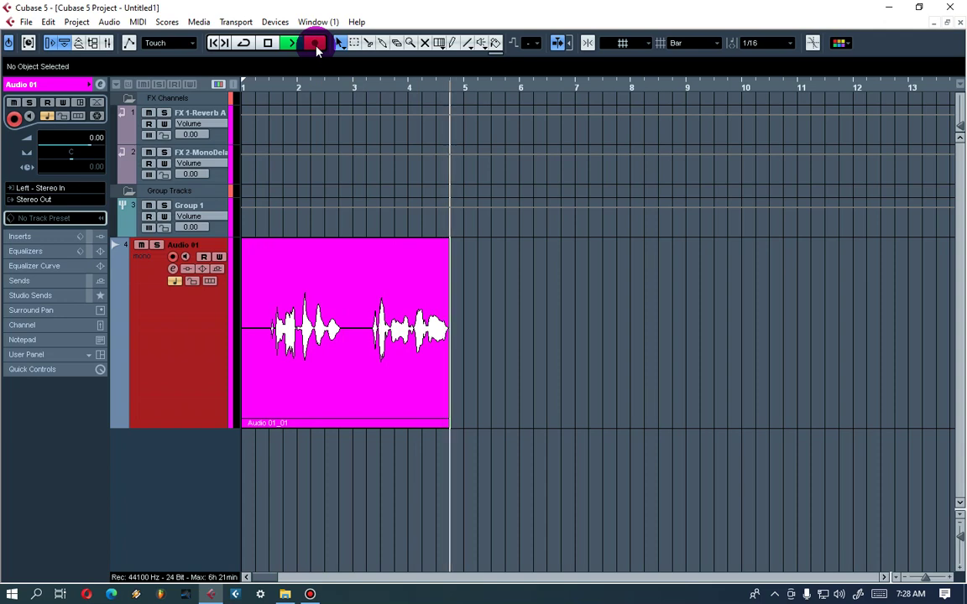
key(space)
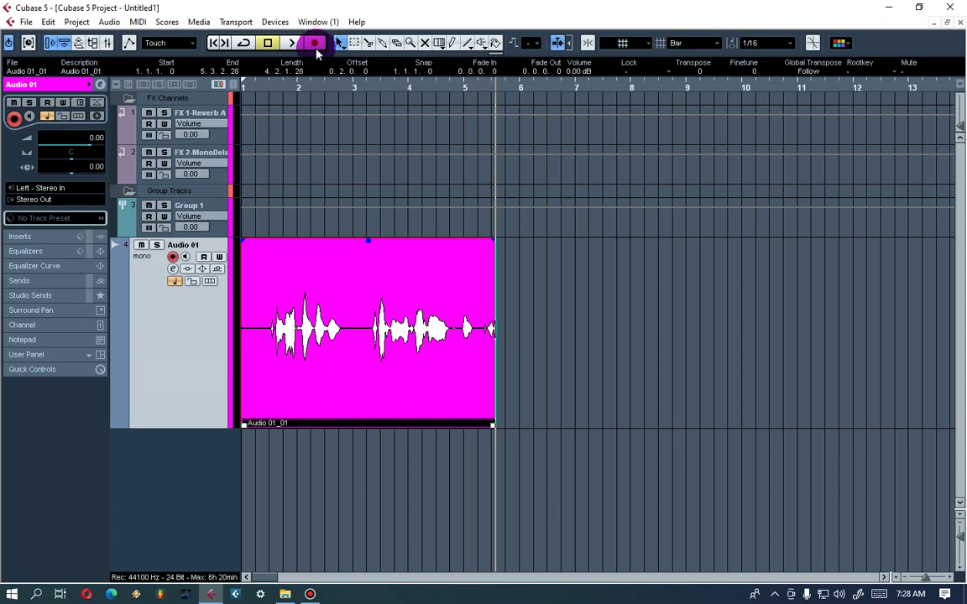
click(248, 86)
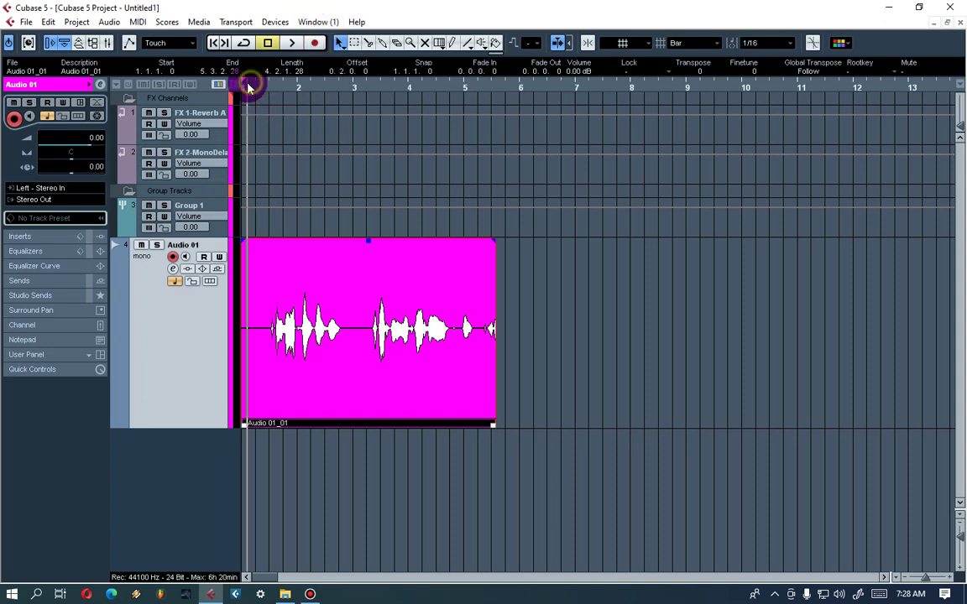
click(290, 47)
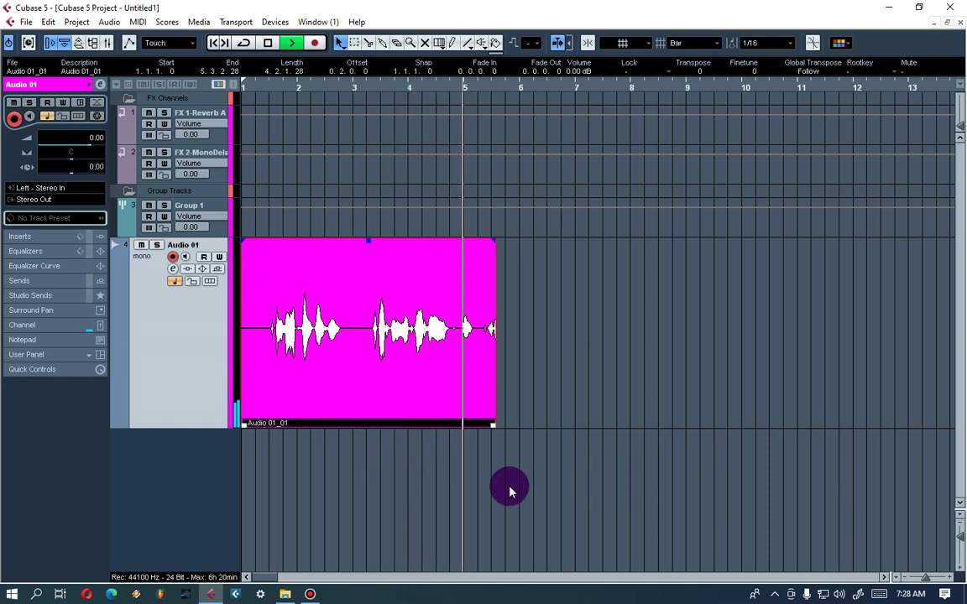
click(267, 42)
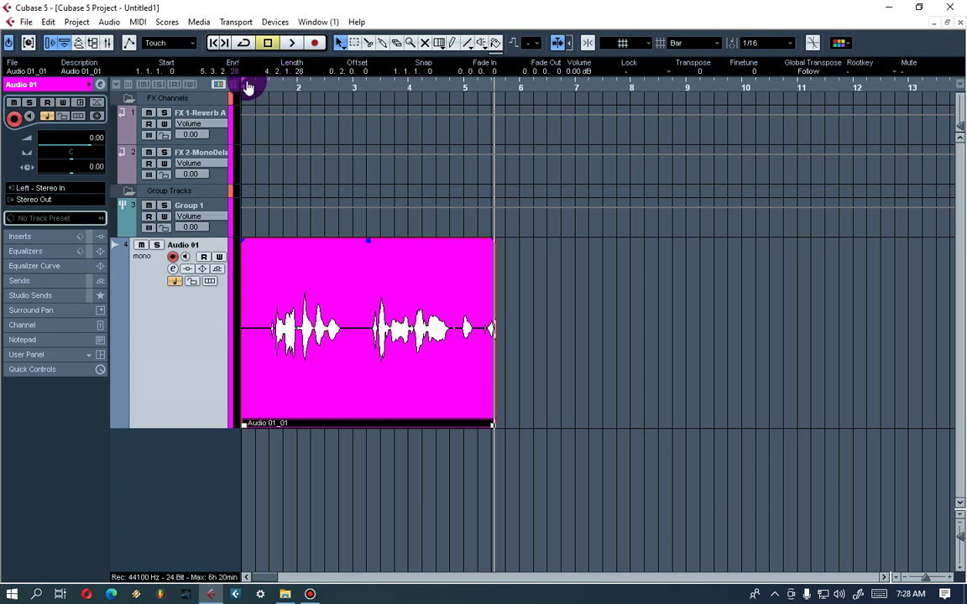
drag(246, 86, 477, 86)
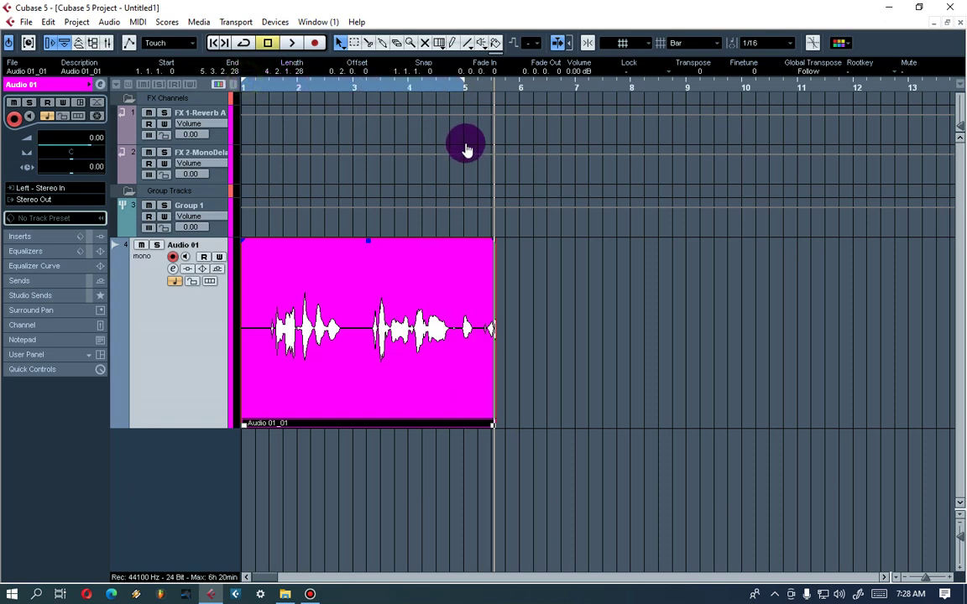
Turn on Cycle, zoom in on the Audio 01_01 clip, and play the looped range, then stop
click(244, 43)
drag(270, 86, 263, 99)
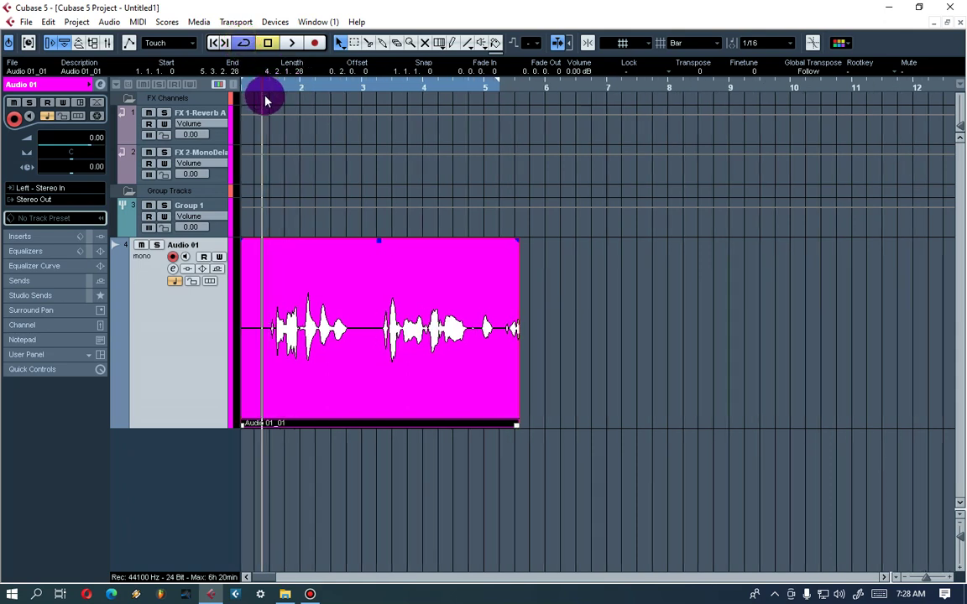
click(291, 43)
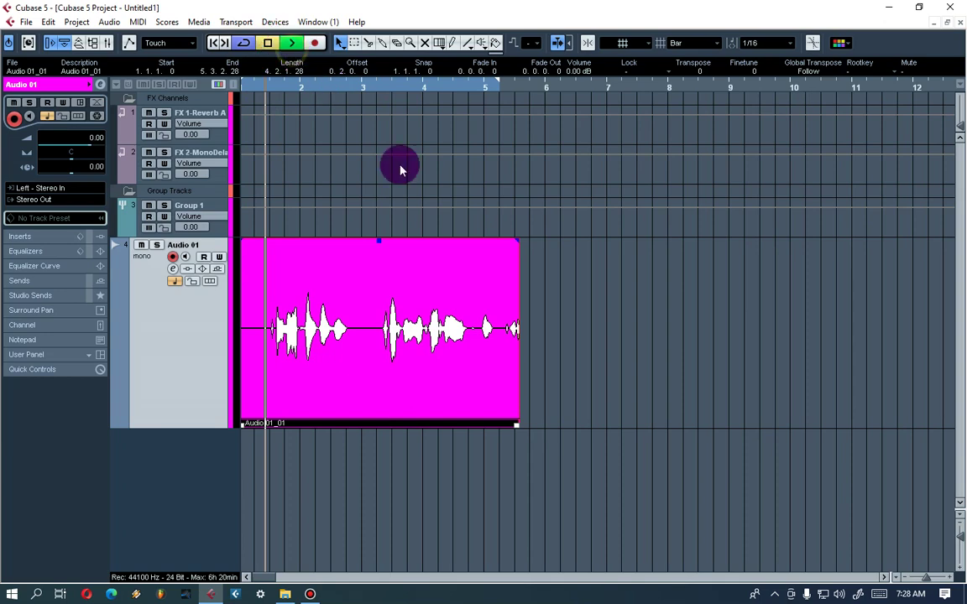
drag(926, 576, 933, 577)
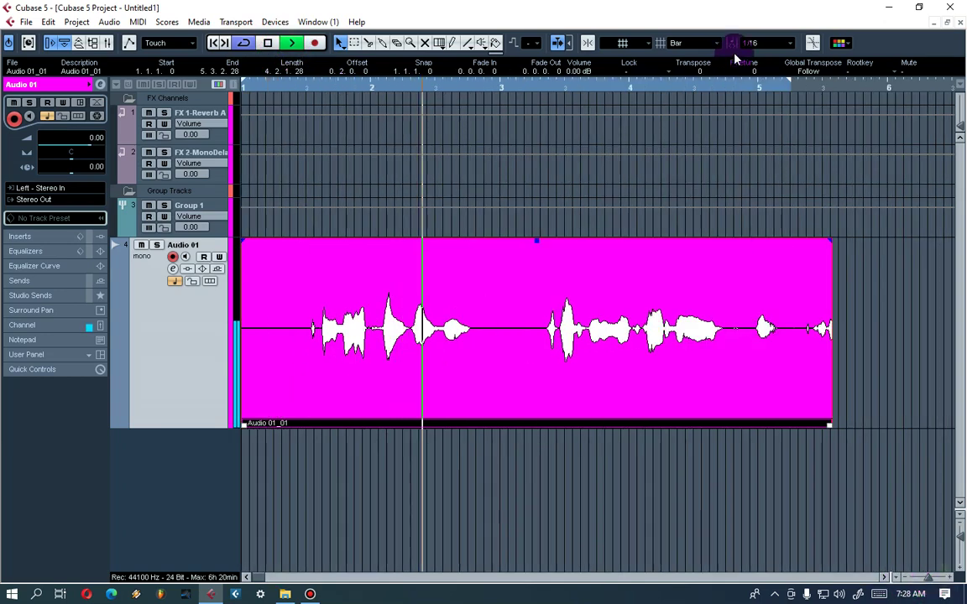
click(612, 168)
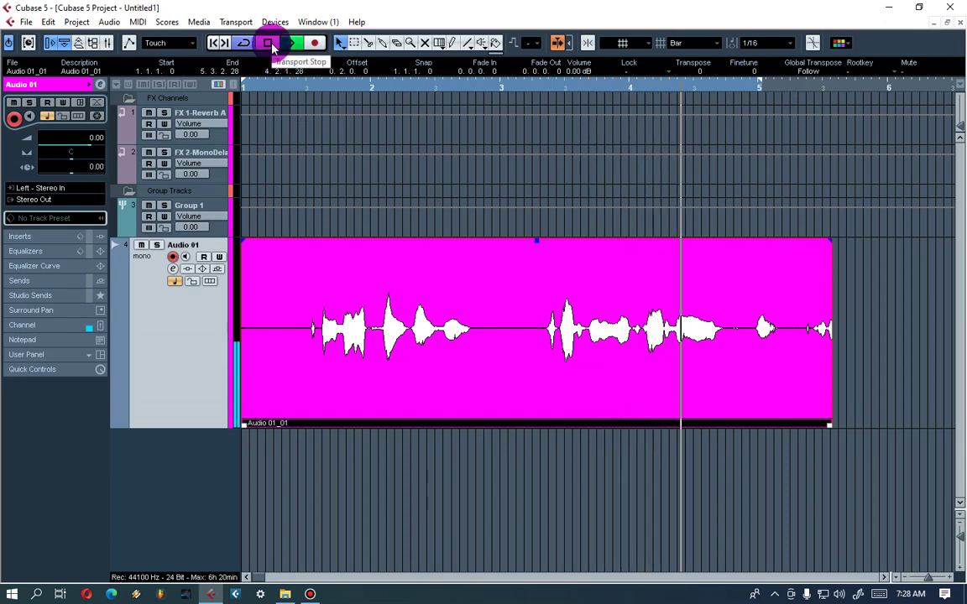
click(271, 42)
click(181, 324)
click(32, 213)
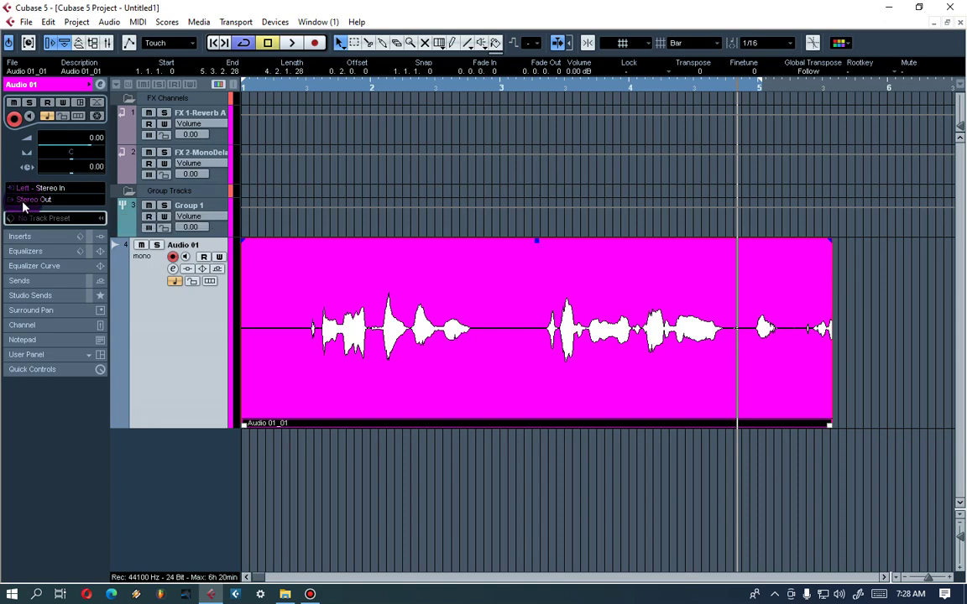
Route Audio 01's output to Group 1 and play the take through it
click(23, 202)
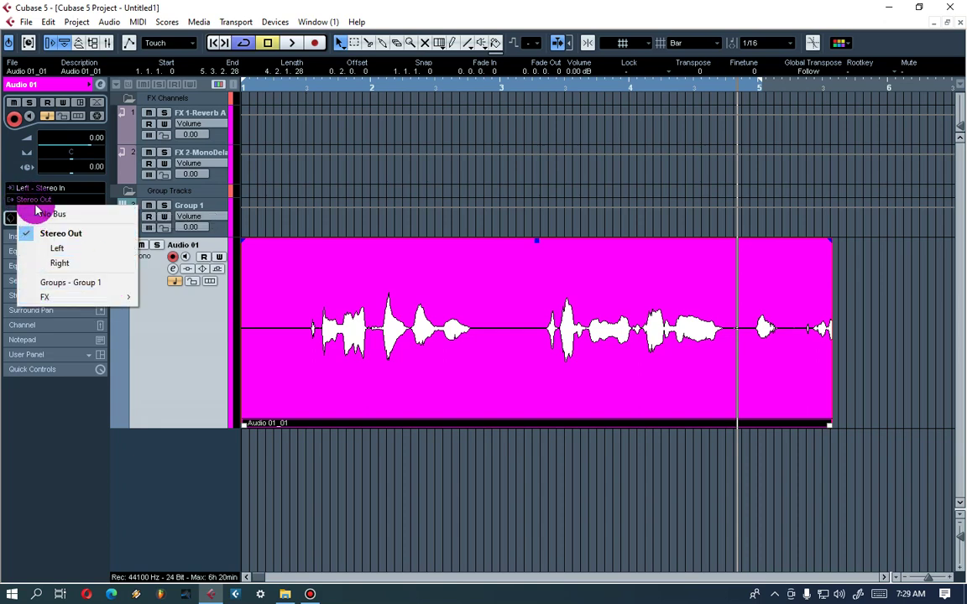
click(37, 199)
click(34, 199)
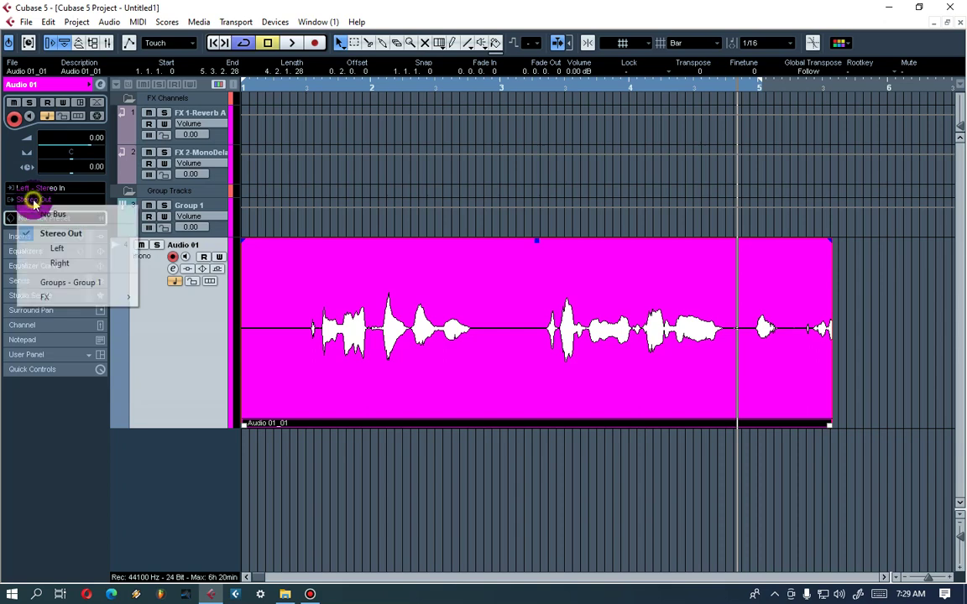
click(63, 283)
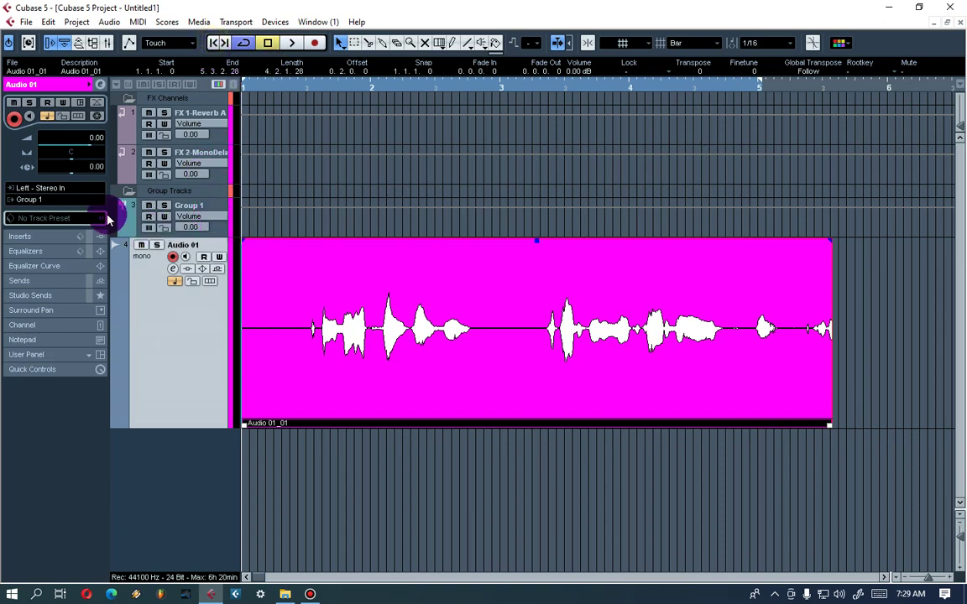
click(291, 44)
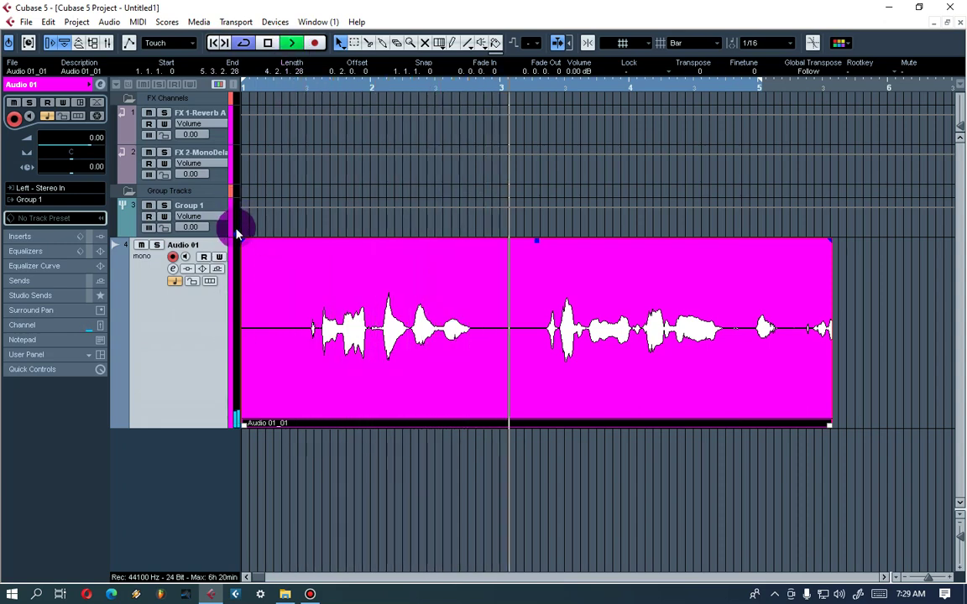
click(267, 43)
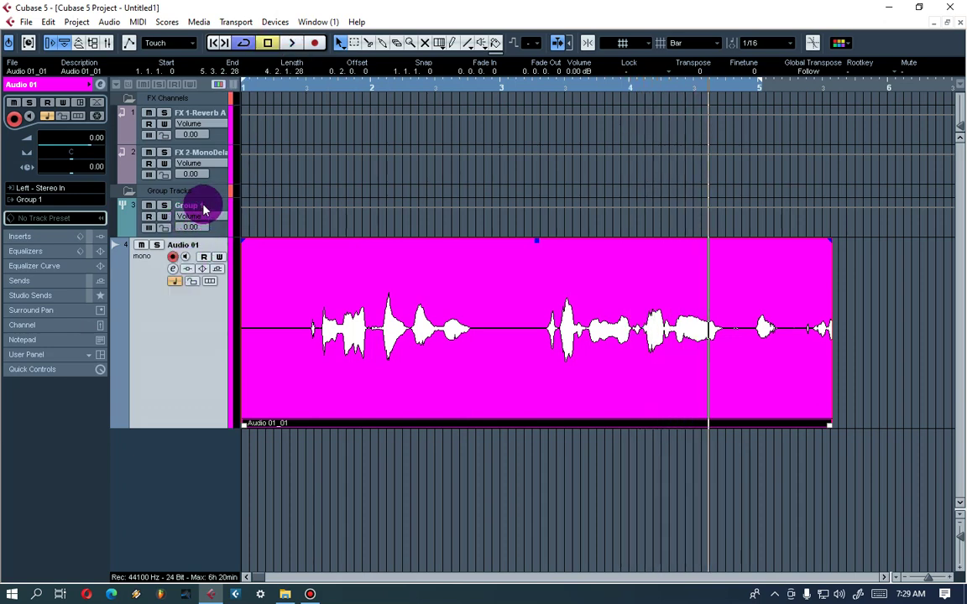
Insert a Compressor into the first insert slot of Group 1's channel settings
click(202, 209)
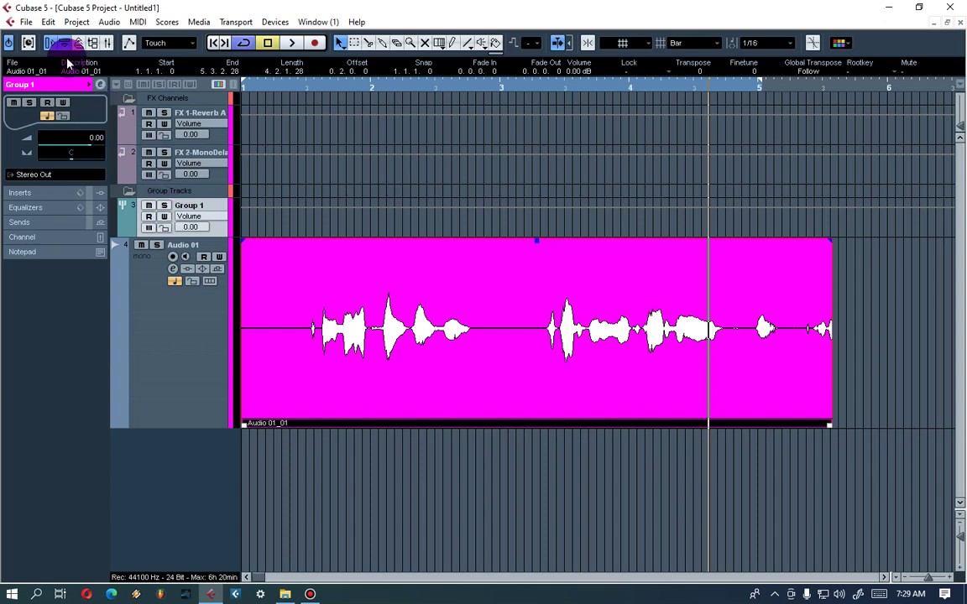
click(100, 85)
drag(496, 186, 554, 269)
click(543, 280)
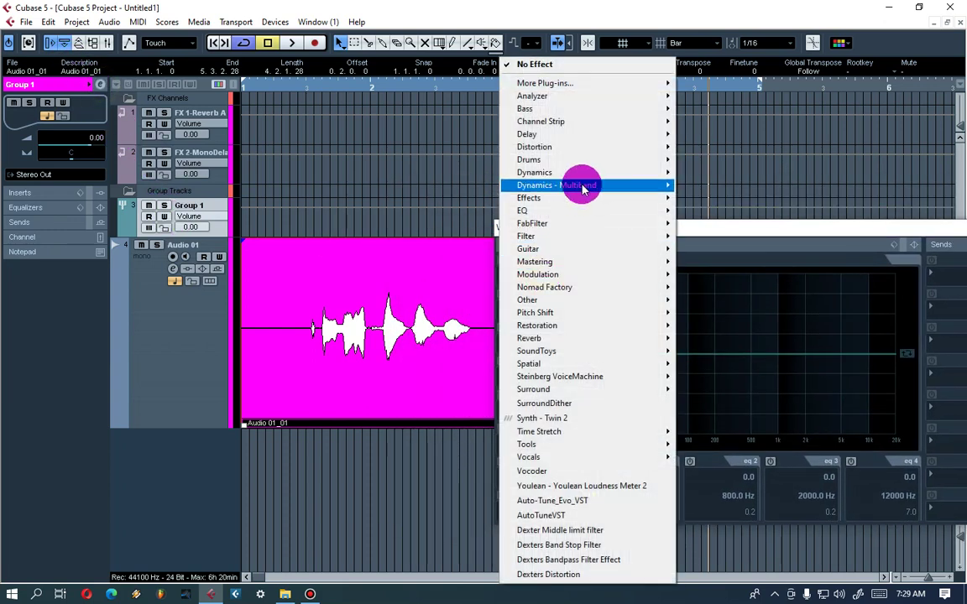
mouse_move(584, 177)
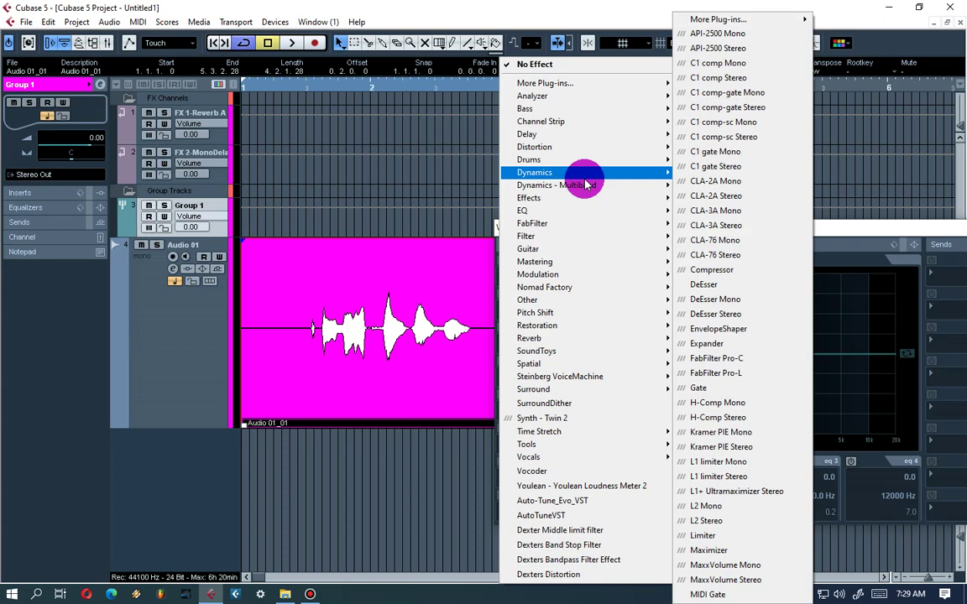
click(735, 272)
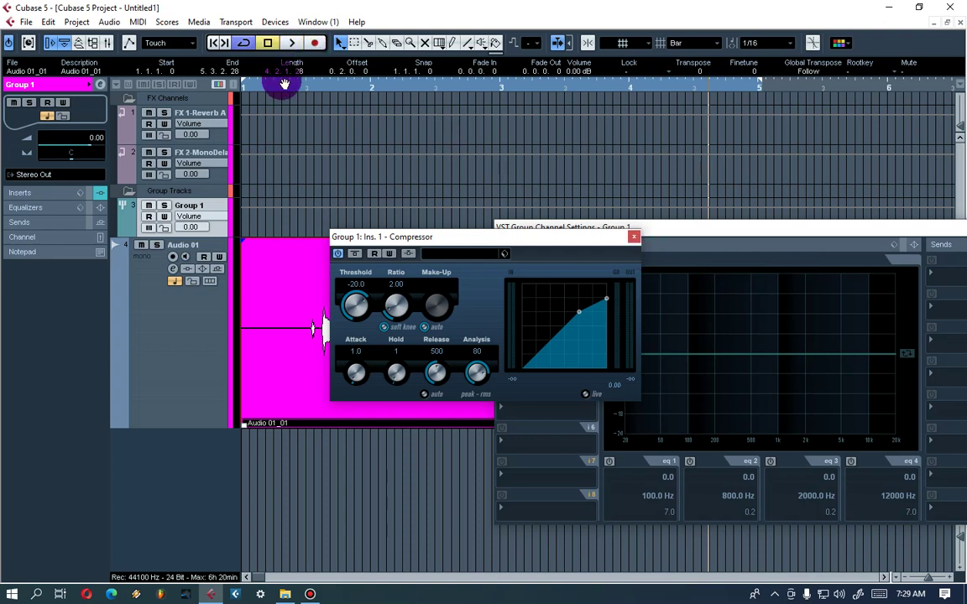
Play from near bar 1 and open the Compressor's preset browser
click(304, 91)
click(292, 44)
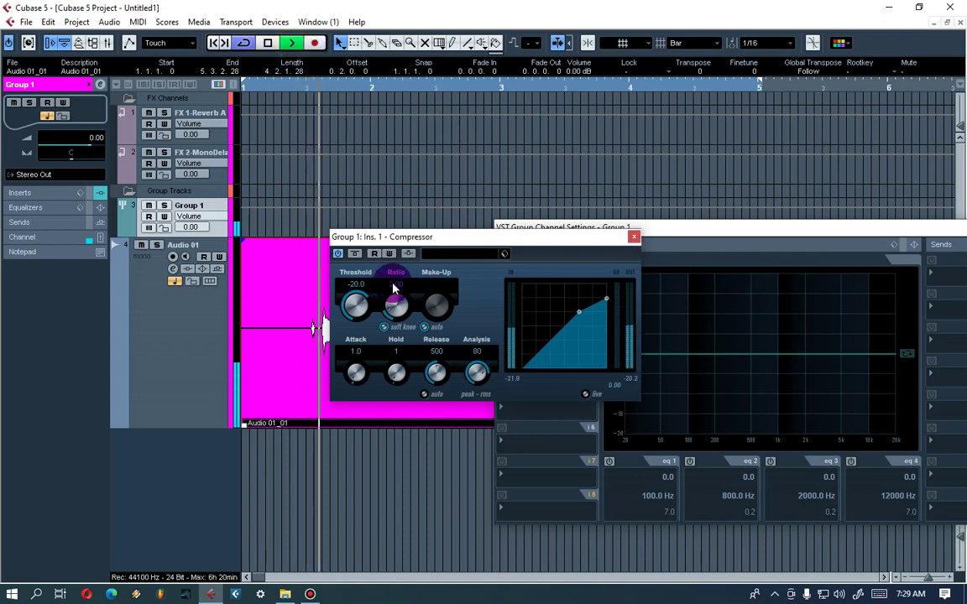
drag(432, 241, 570, 265)
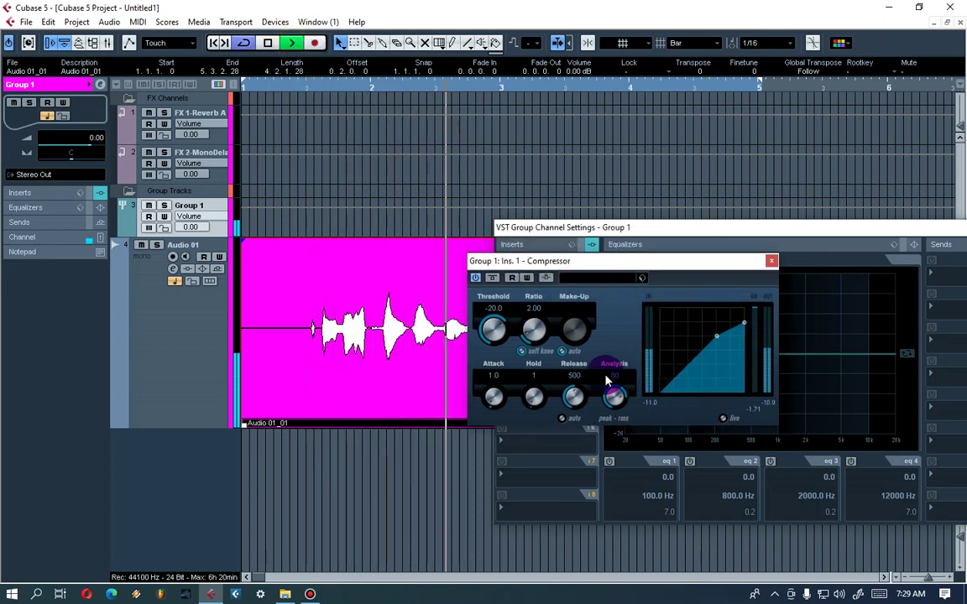
click(583, 278)
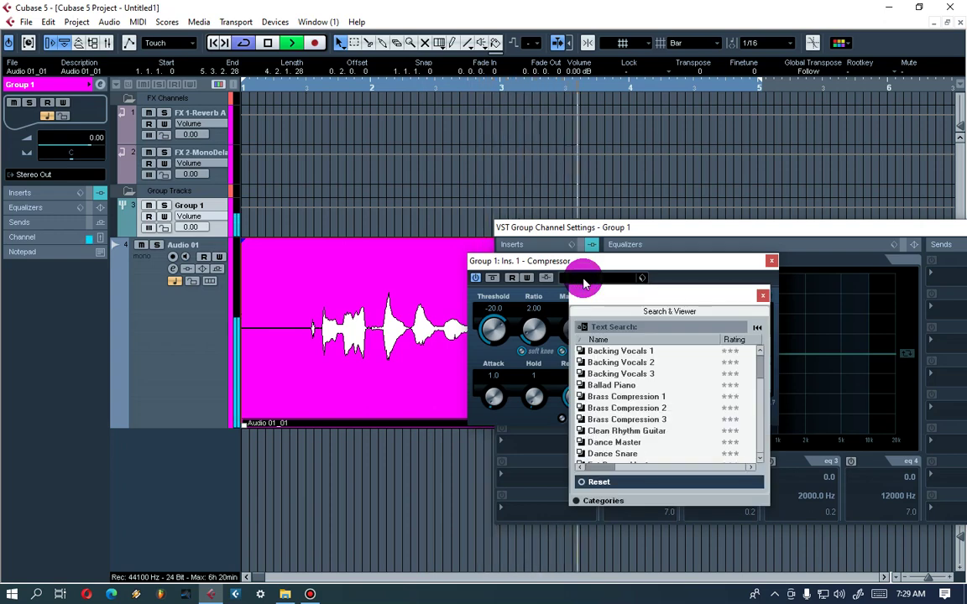
Load the Fat Master preset into Group 1's Compressor, close its editor and stop playback
mouse_move(760, 366)
mouse_down()
mouse_move(754, 400)
mouse_move(668, 352)
mouse_move(546, 374)
mouse_move(588, 374)
mouse_up()
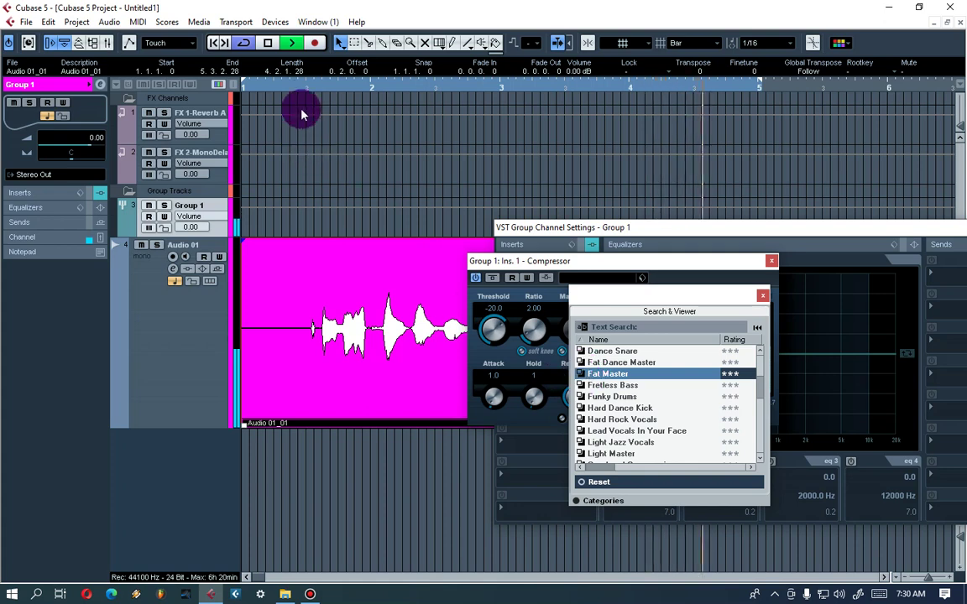
click(293, 92)
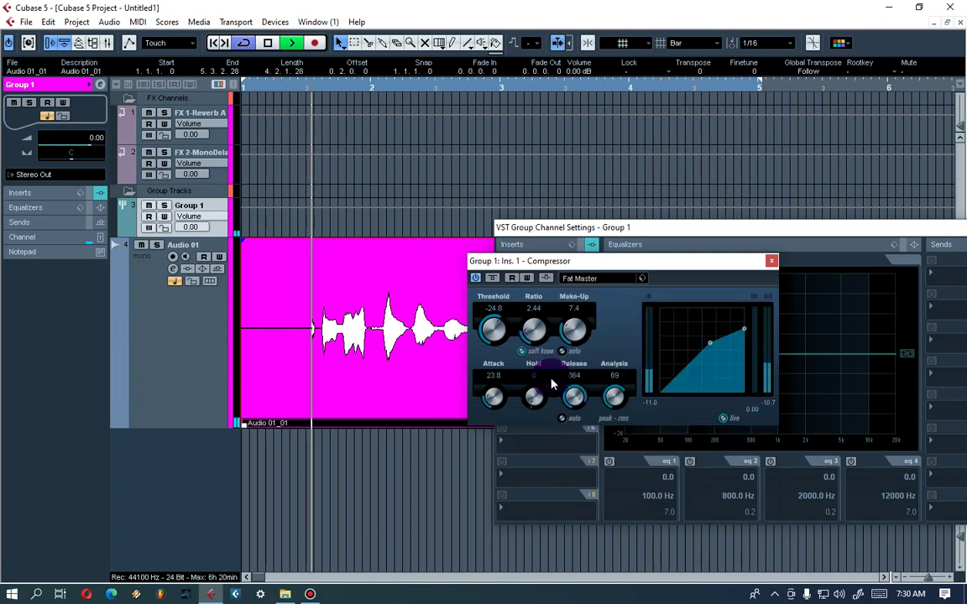
click(771, 261)
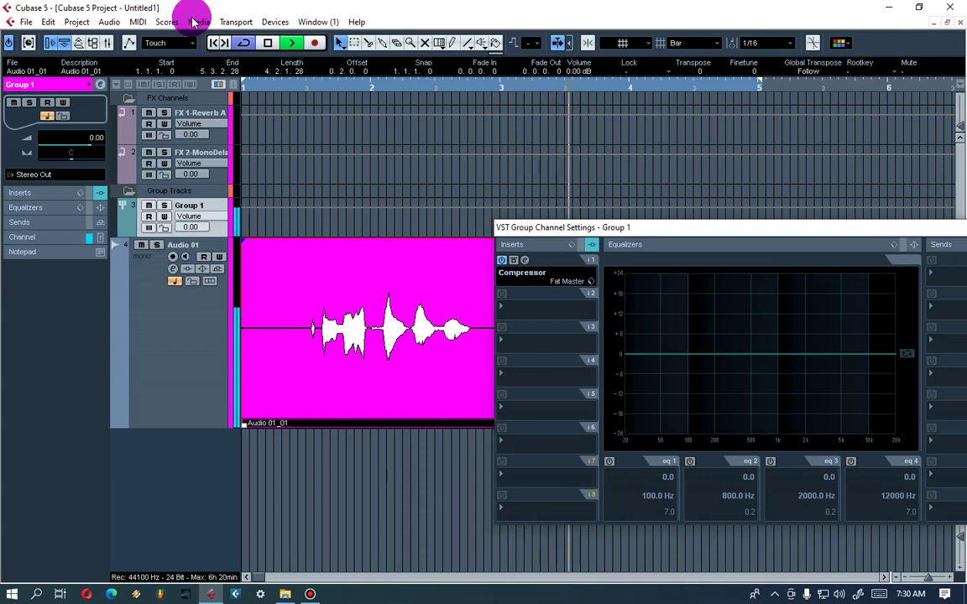
click(268, 43)
drag(665, 235, 617, 177)
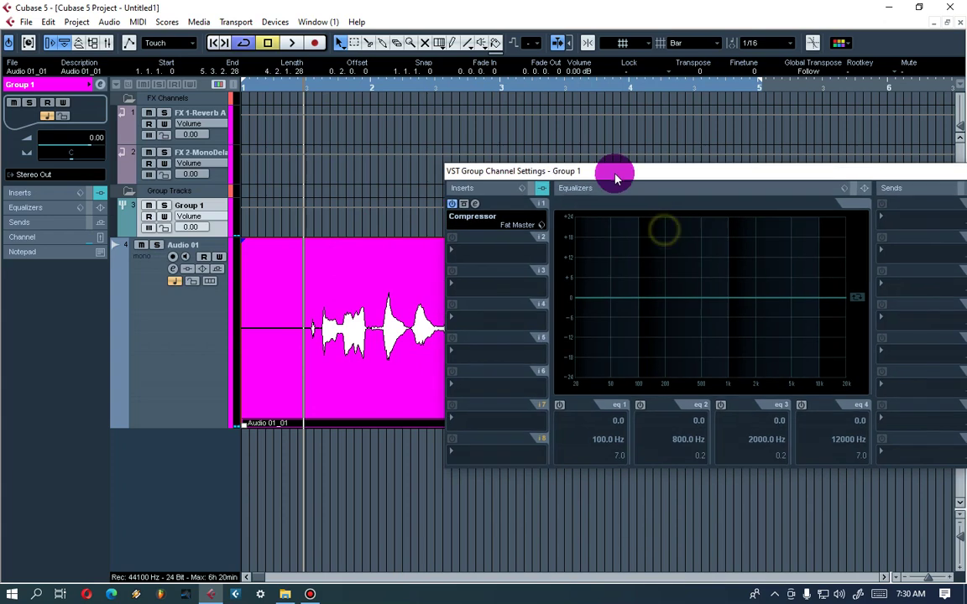
Put StudioEQ, from EQ > More Plug-ins, on Group 1's insert slot 2
click(480, 248)
mouse_move(554, 213)
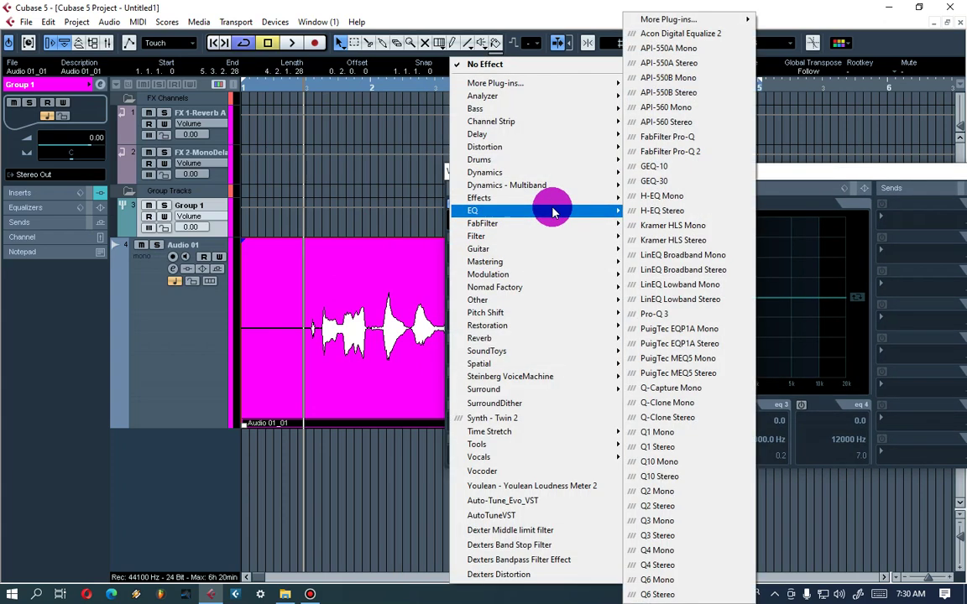
mouse_move(674, 22)
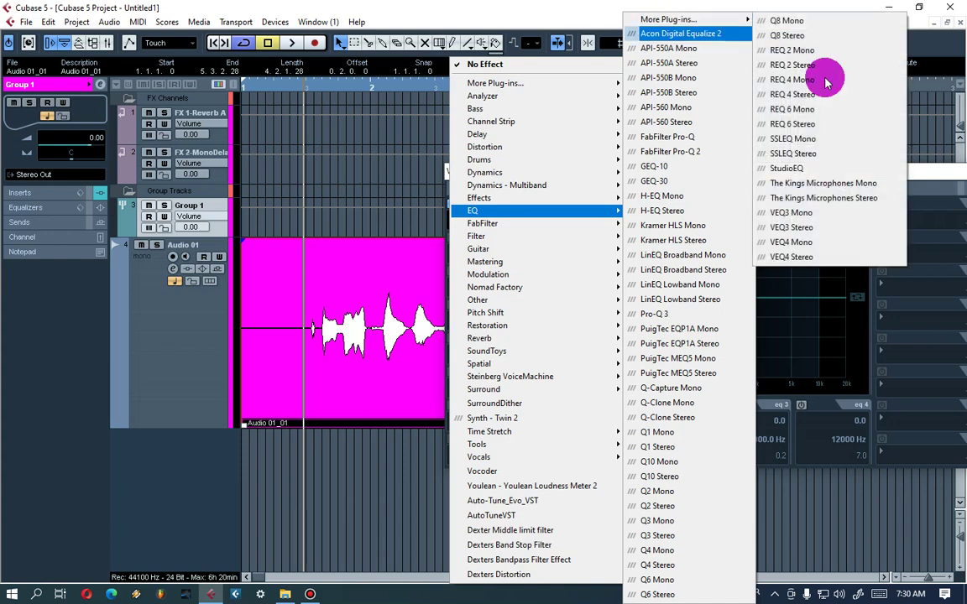
click(811, 171)
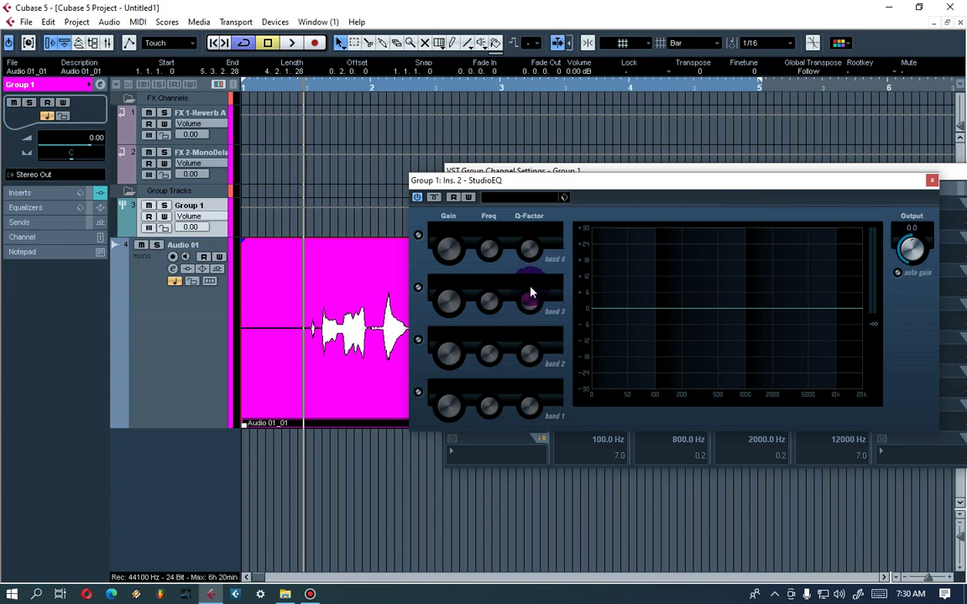
Enable StudioEQ bands 4 and 3, boosting around 10 kHz and lifting slightly near 5.6 kHz
click(418, 236)
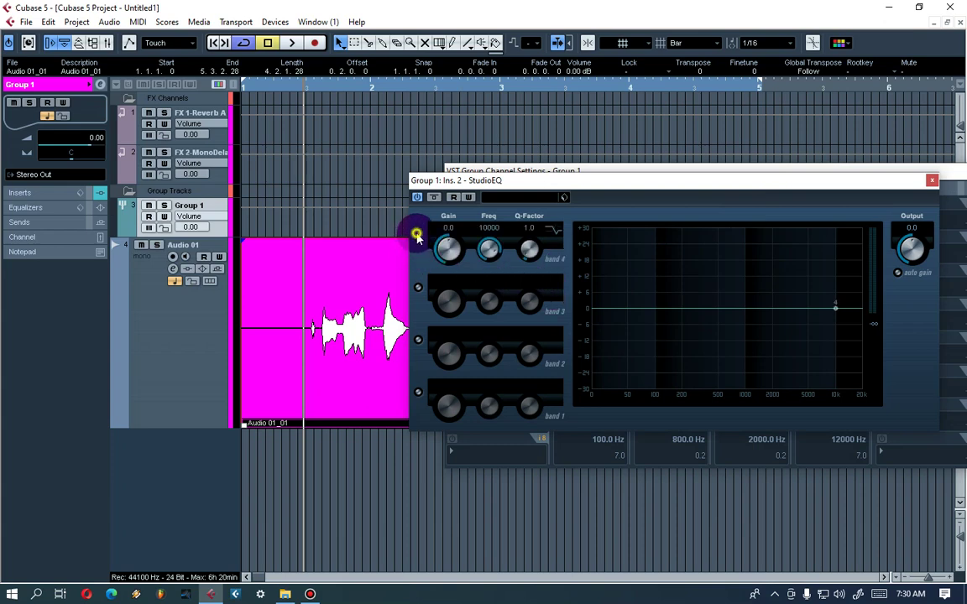
click(292, 45)
drag(836, 307, 837, 291)
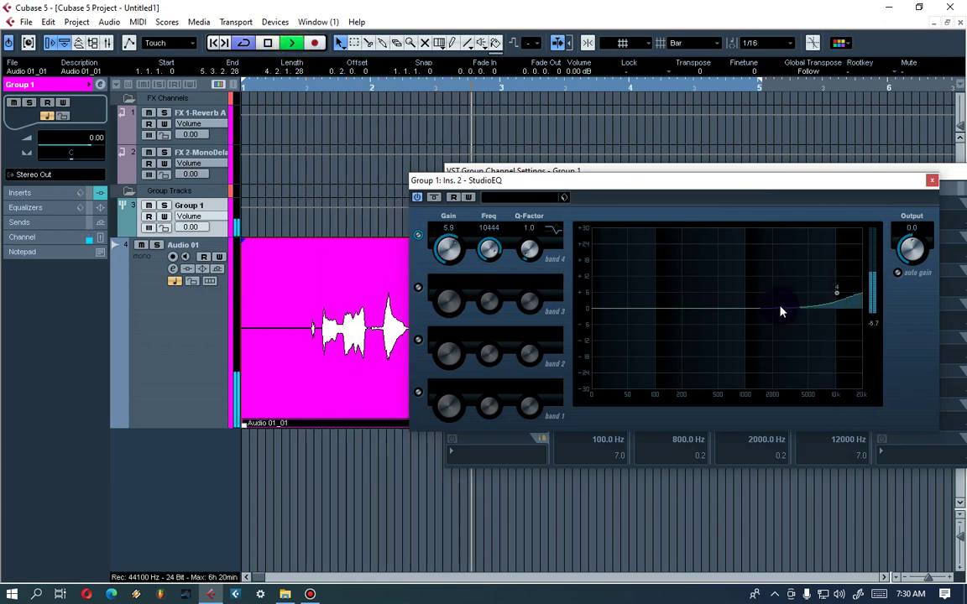
click(418, 289)
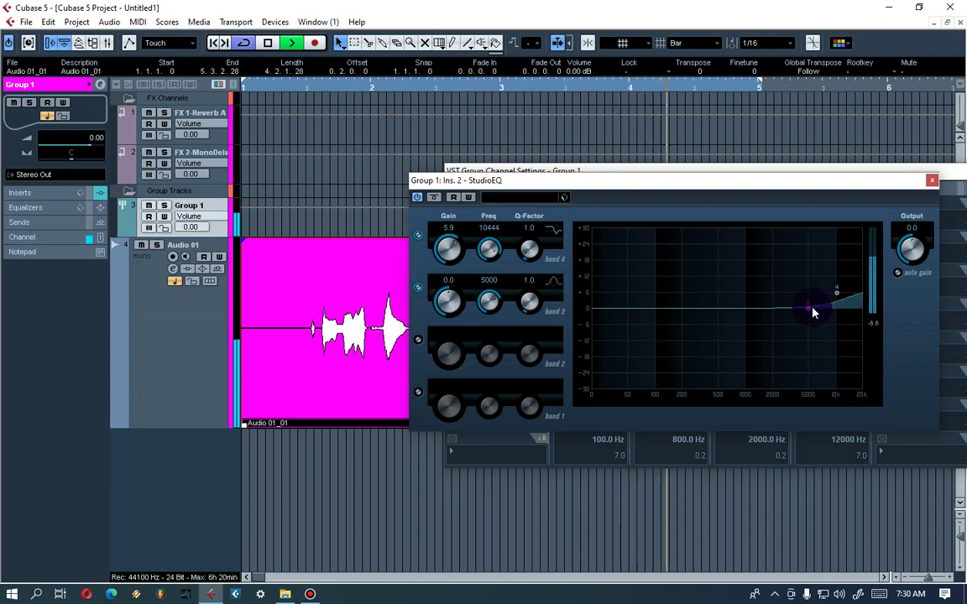
drag(809, 311, 813, 307)
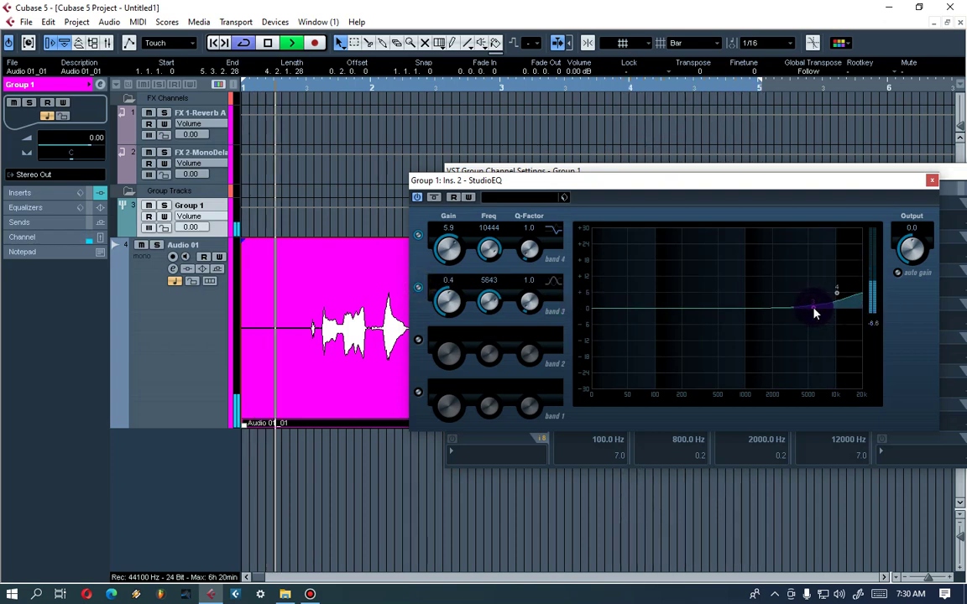
click(266, 43)
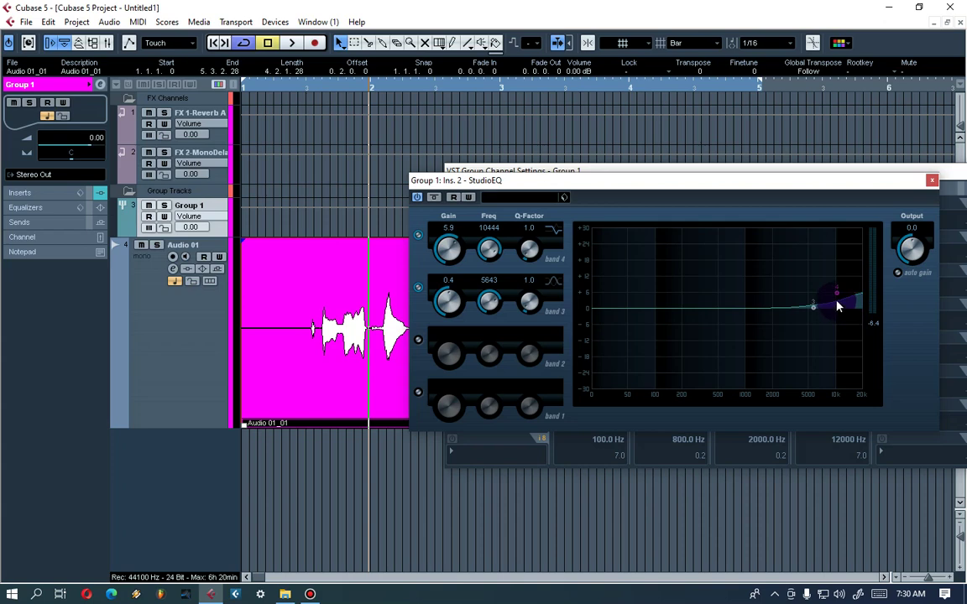
Enable bands 2 and 1, dipping 738 Hz to -2.6 dB and cutting 56 Hz to -24 dB
click(295, 87)
click(292, 43)
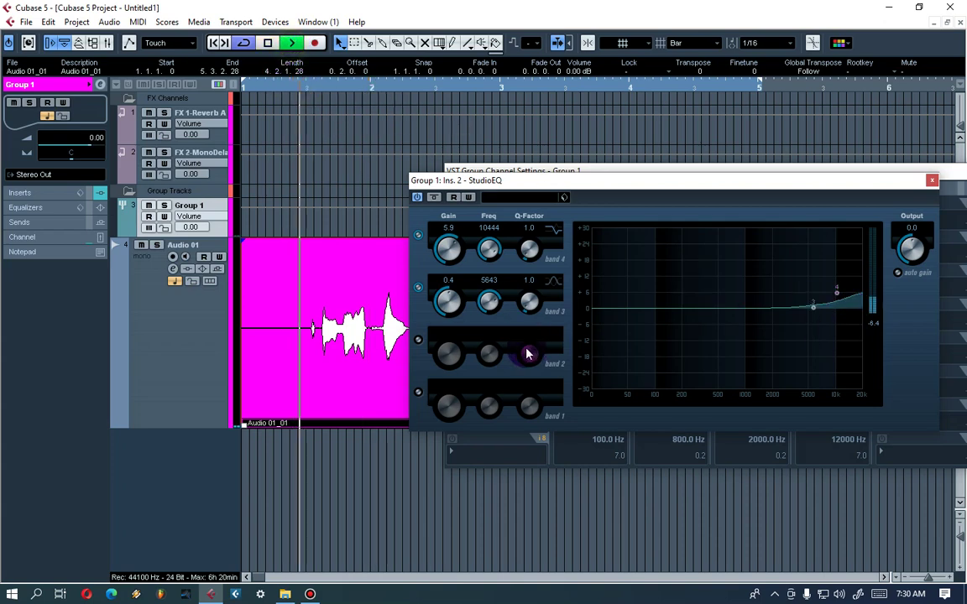
click(420, 341)
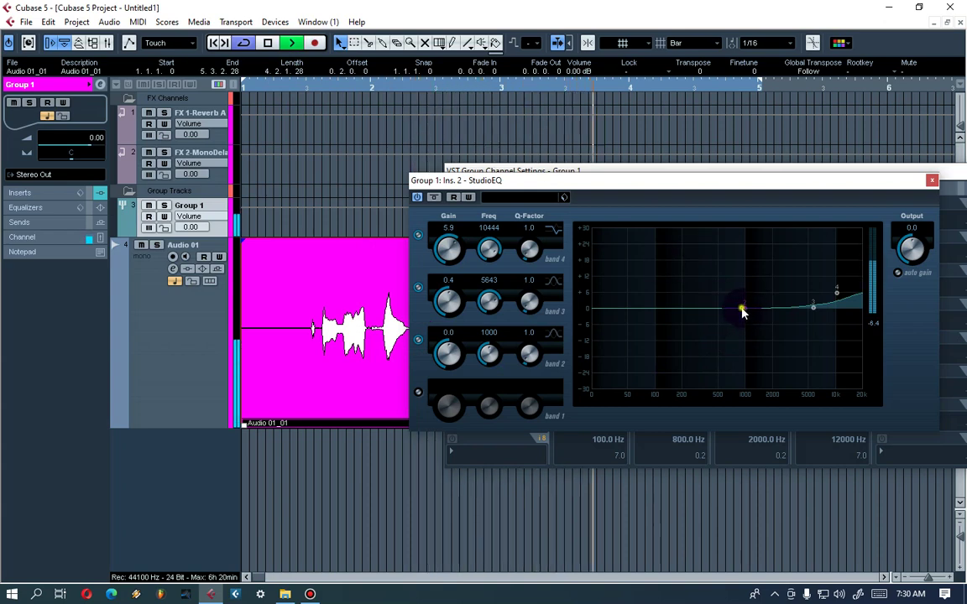
drag(742, 312, 734, 319)
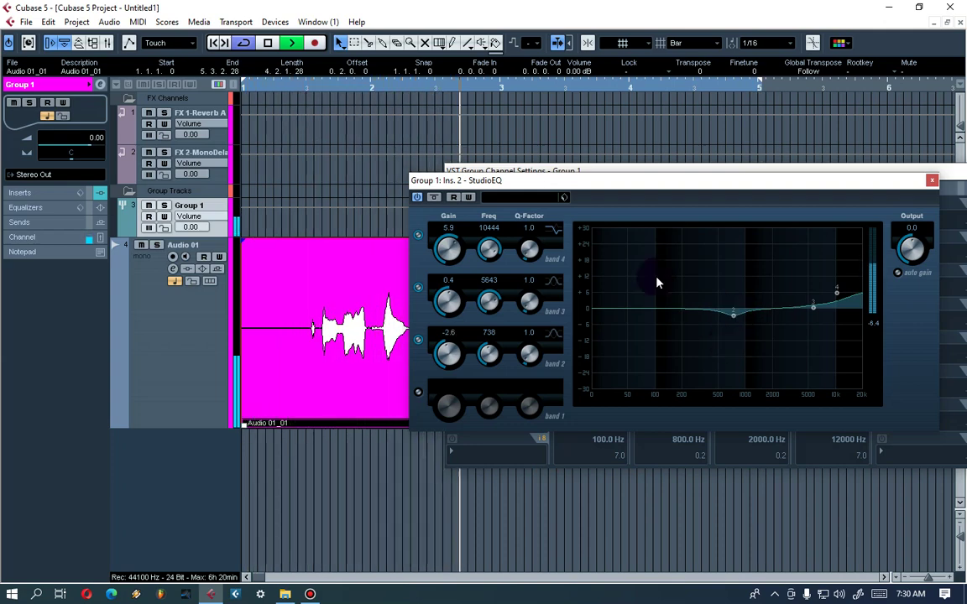
click(419, 392)
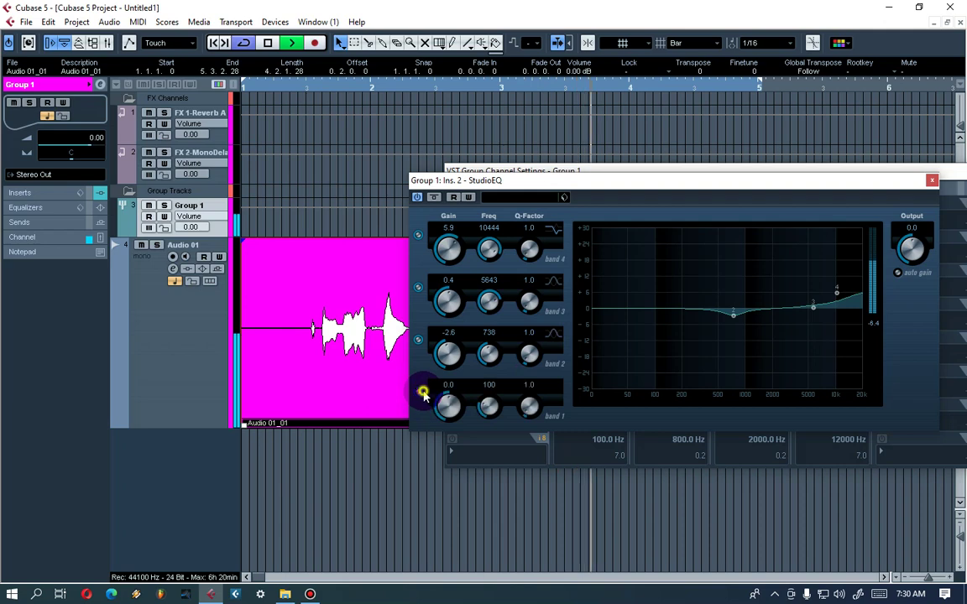
drag(654, 309, 632, 389)
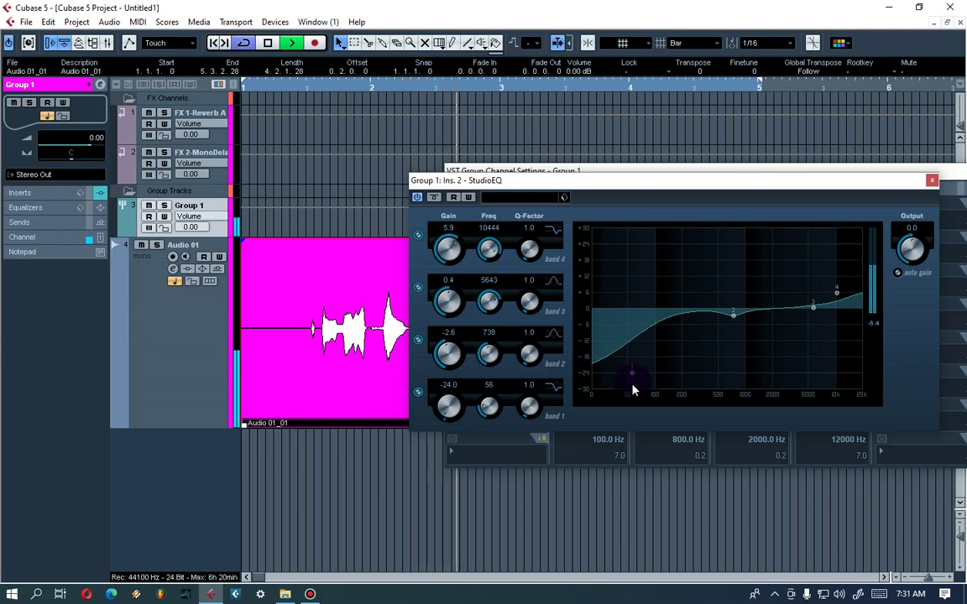
click(267, 42)
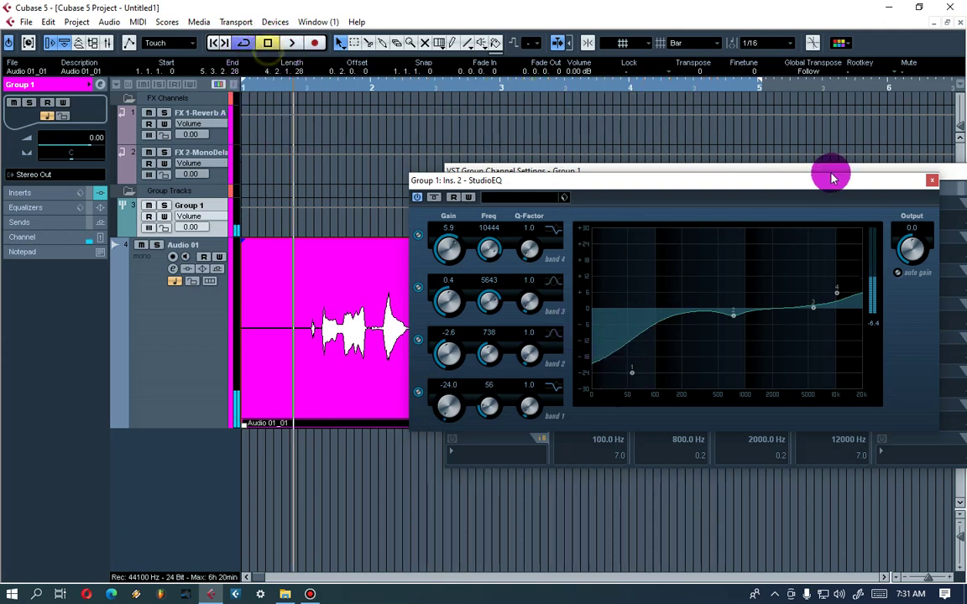
Insert DeNoiser on Group 1's third insert slot and load its Low preset
click(934, 182)
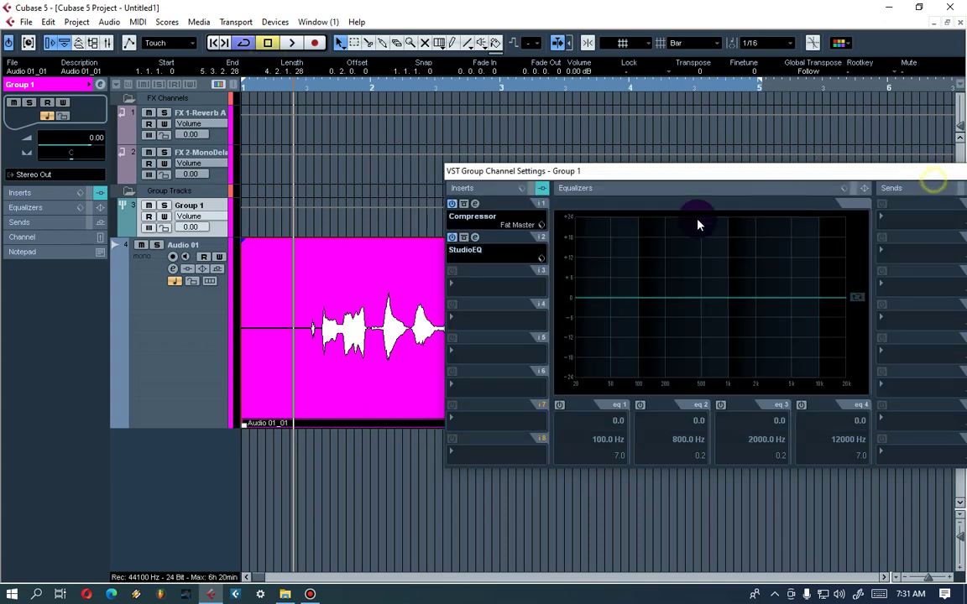
click(487, 292)
mouse_move(548, 162)
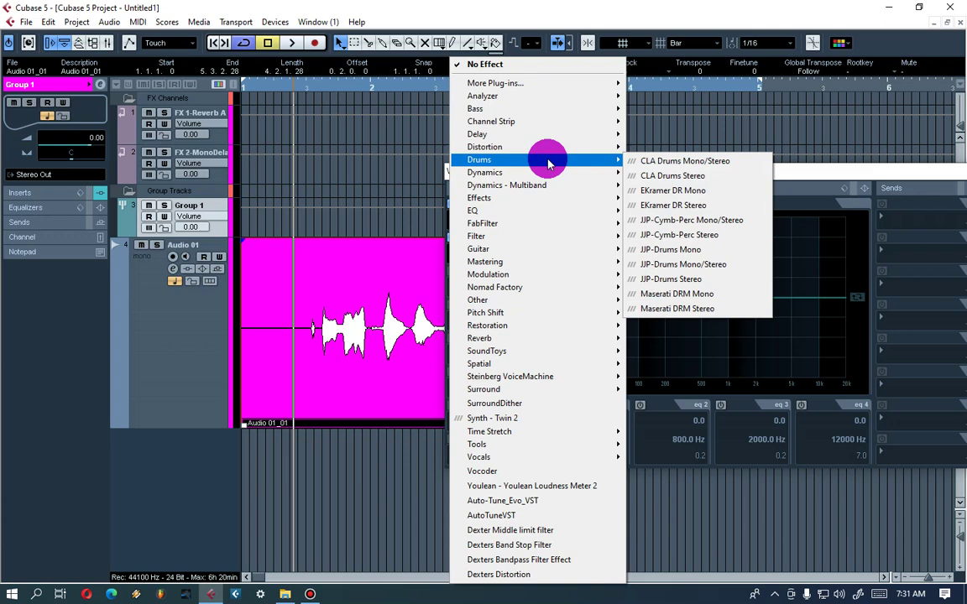
mouse_move(571, 326)
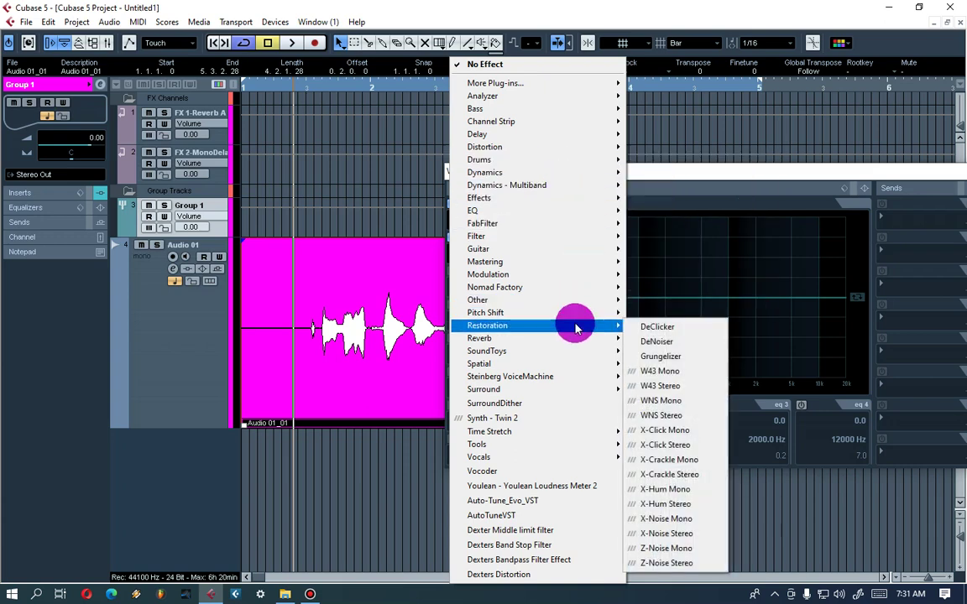
click(685, 349)
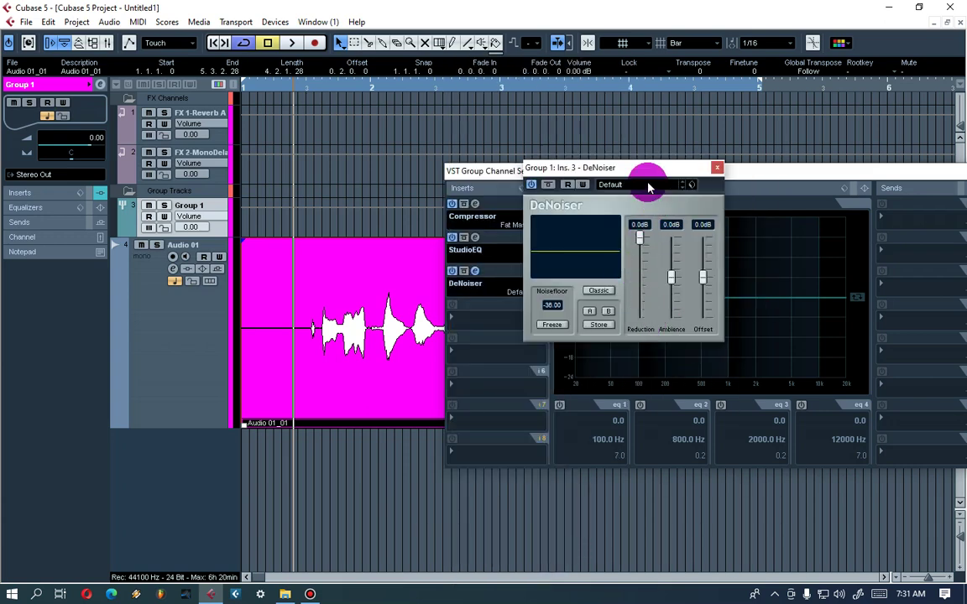
click(649, 188)
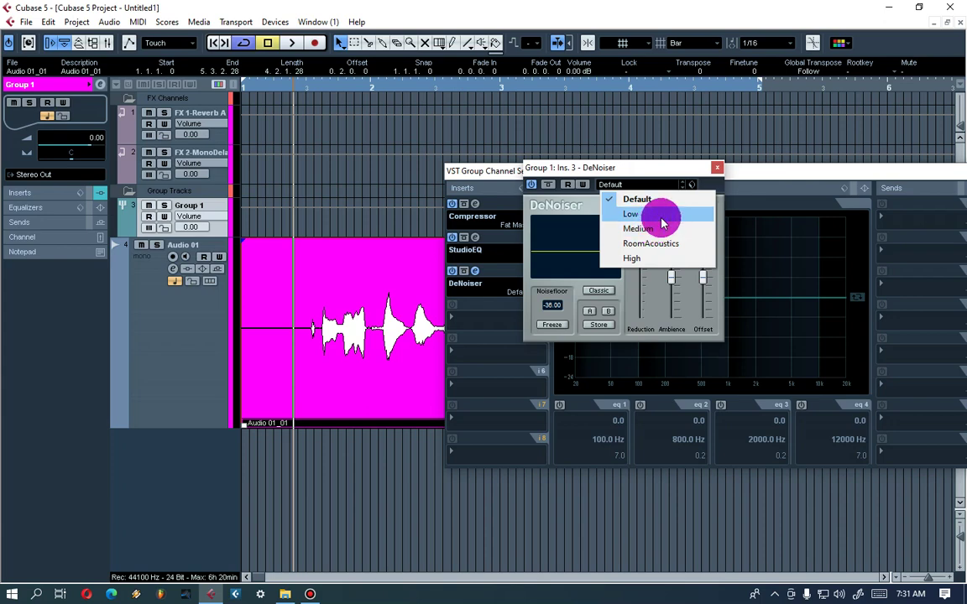
click(662, 220)
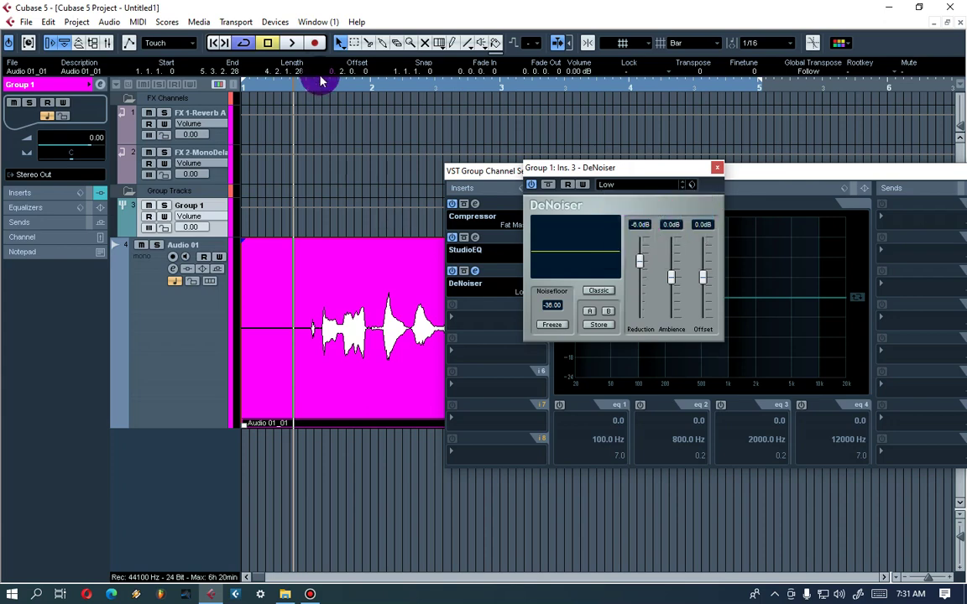
Audition the vocal through the DeNoiser, then with it bypassed for comparison
click(292, 44)
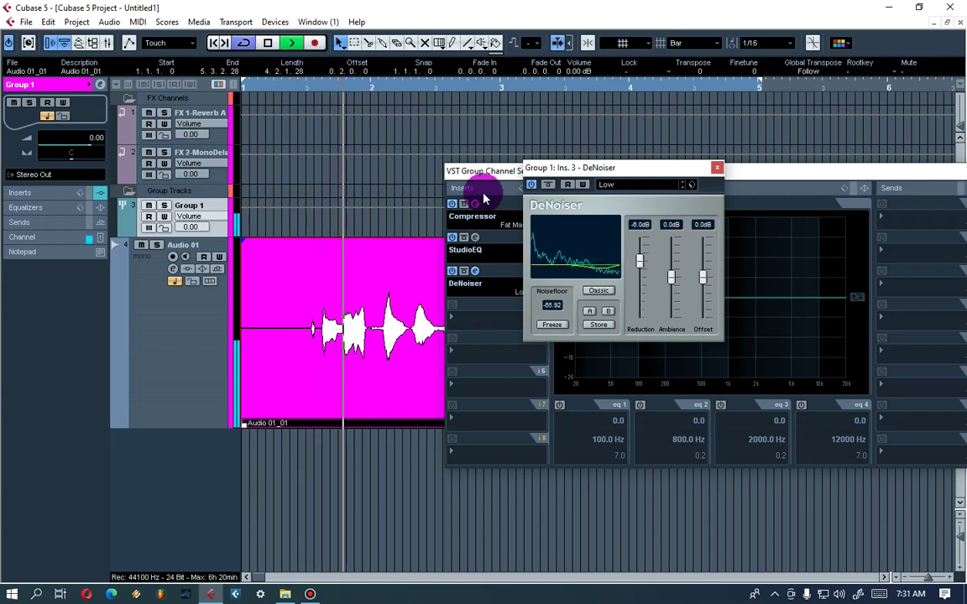
click(267, 43)
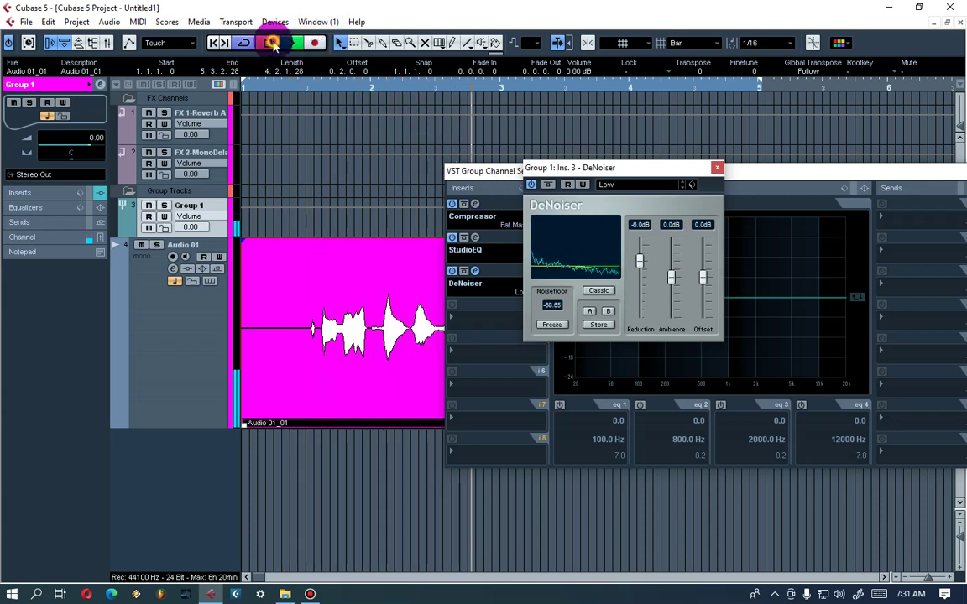
click(530, 186)
click(319, 87)
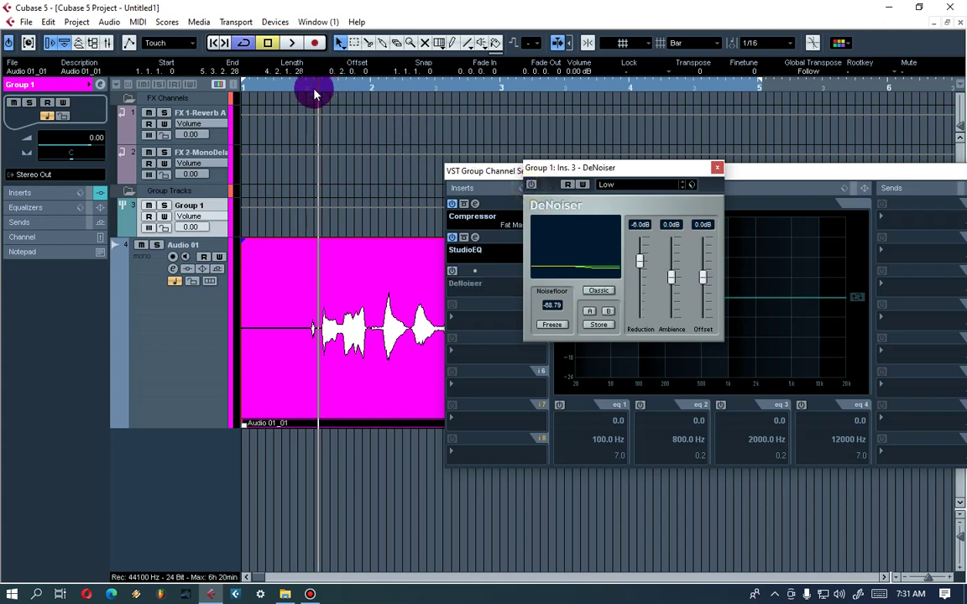
click(292, 43)
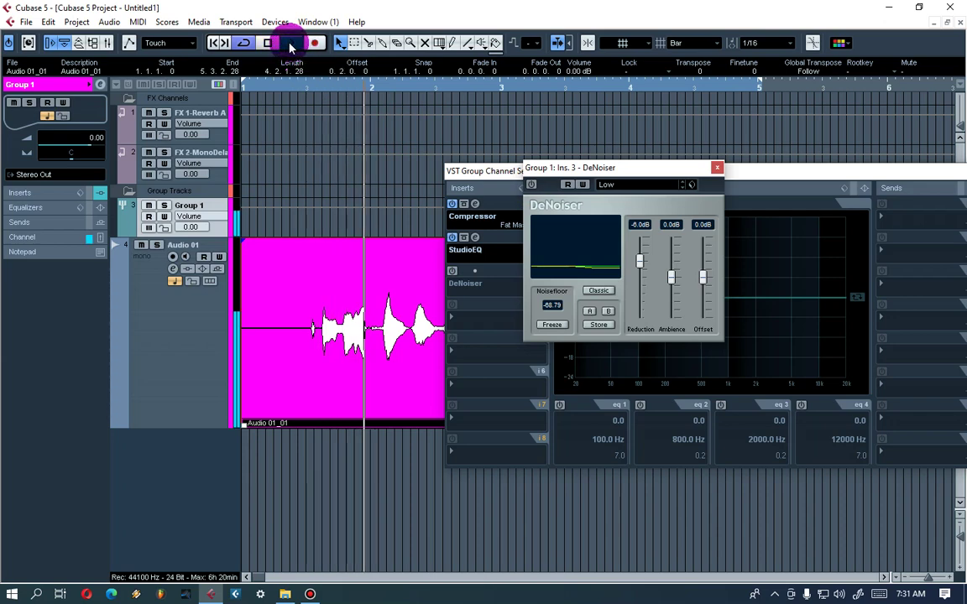
click(267, 42)
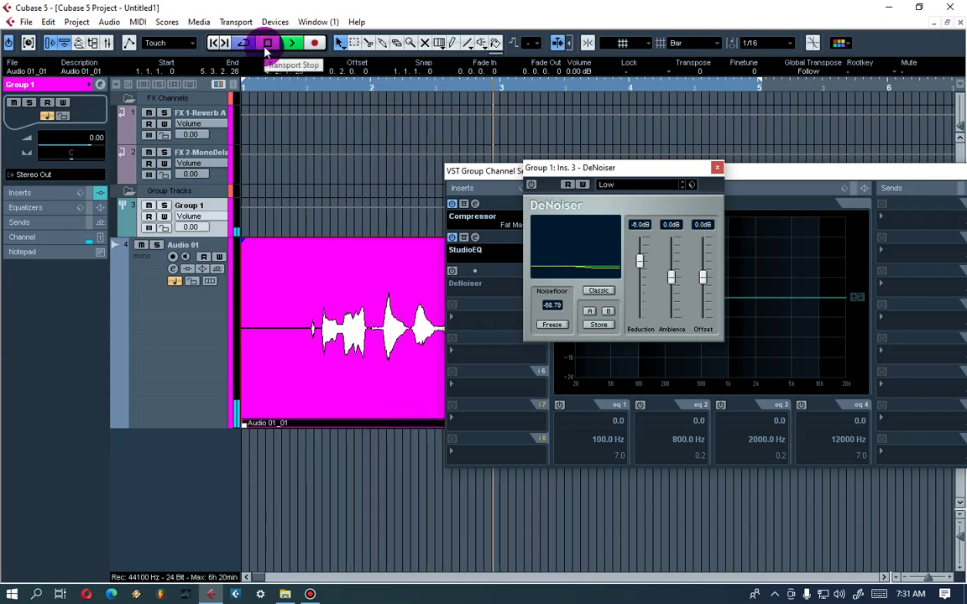
click(267, 43)
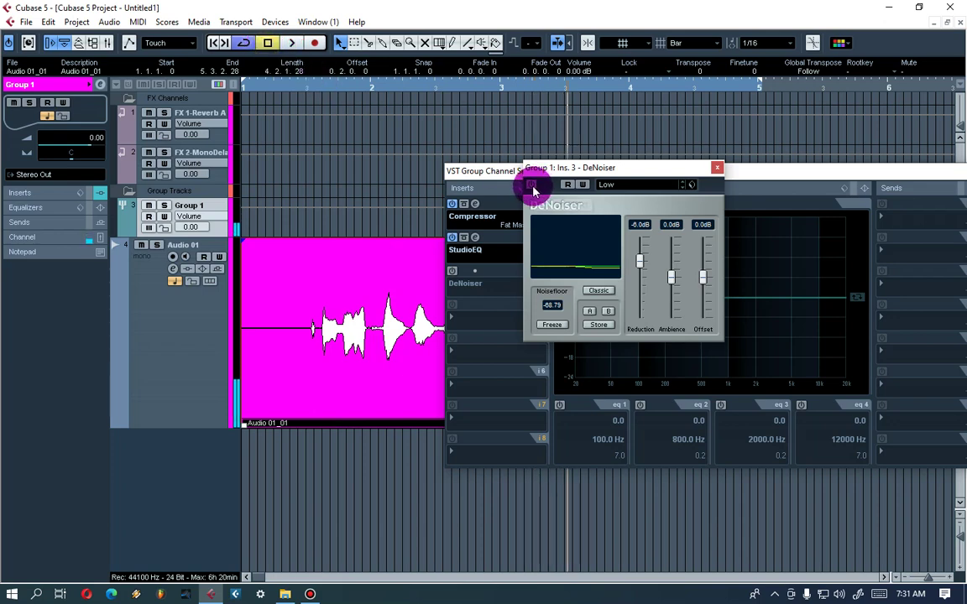
Re-enable the DeNoiser, play the vocal through it, and close its panel
click(532, 186)
click(275, 84)
click(291, 43)
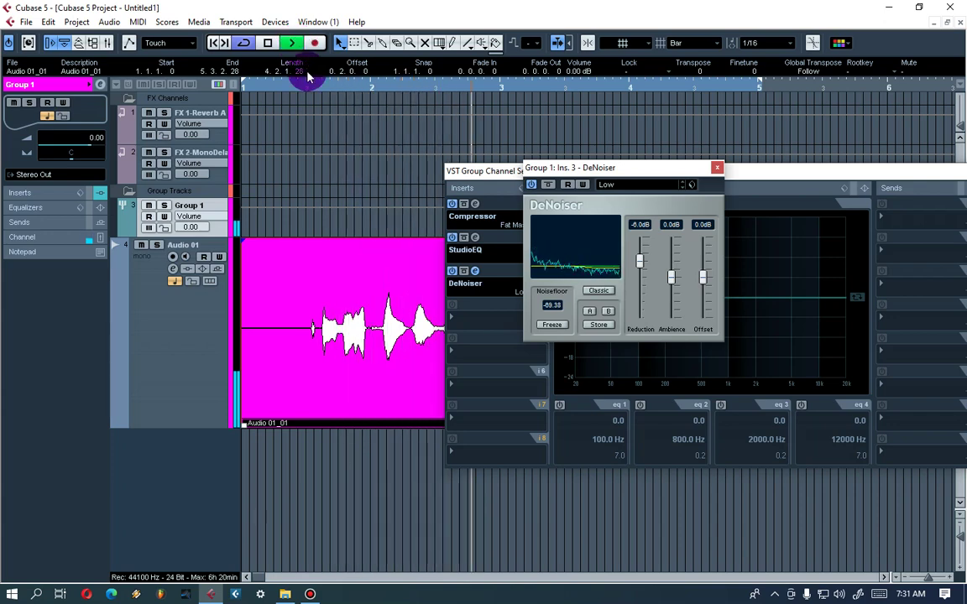
click(262, 47)
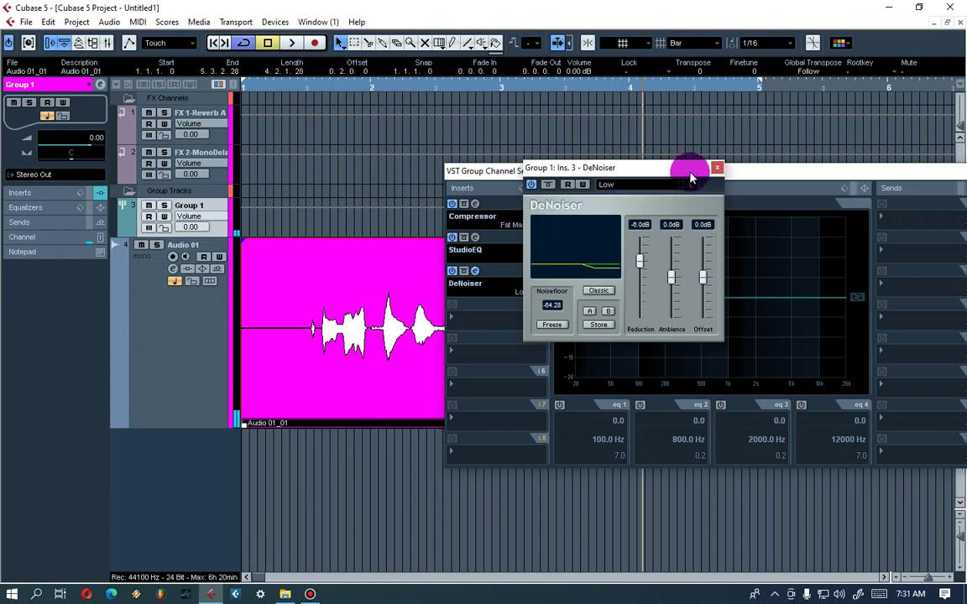
click(718, 169)
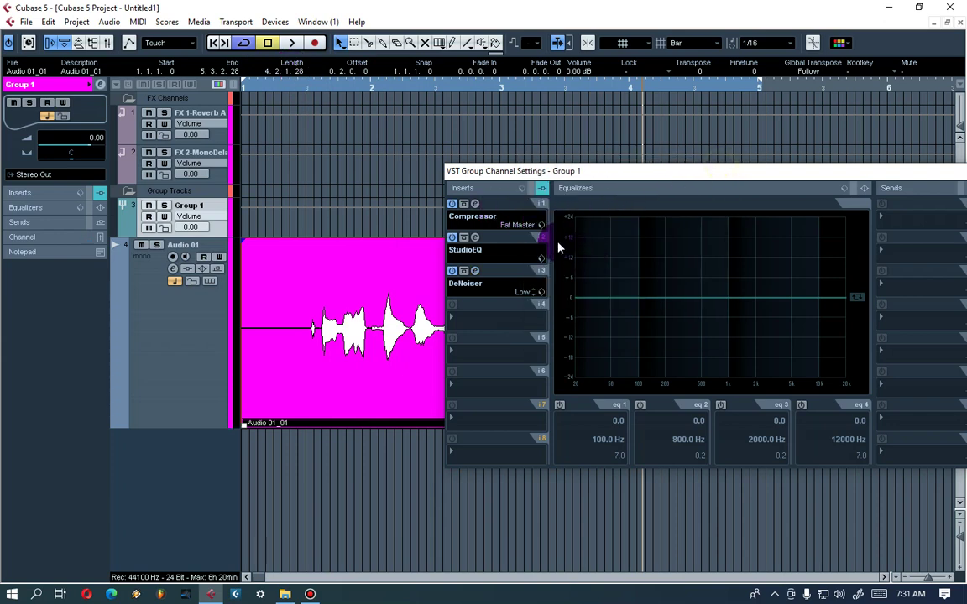
Close and reopen the Group 1 channel settings, repositioning the window
click(638, 188)
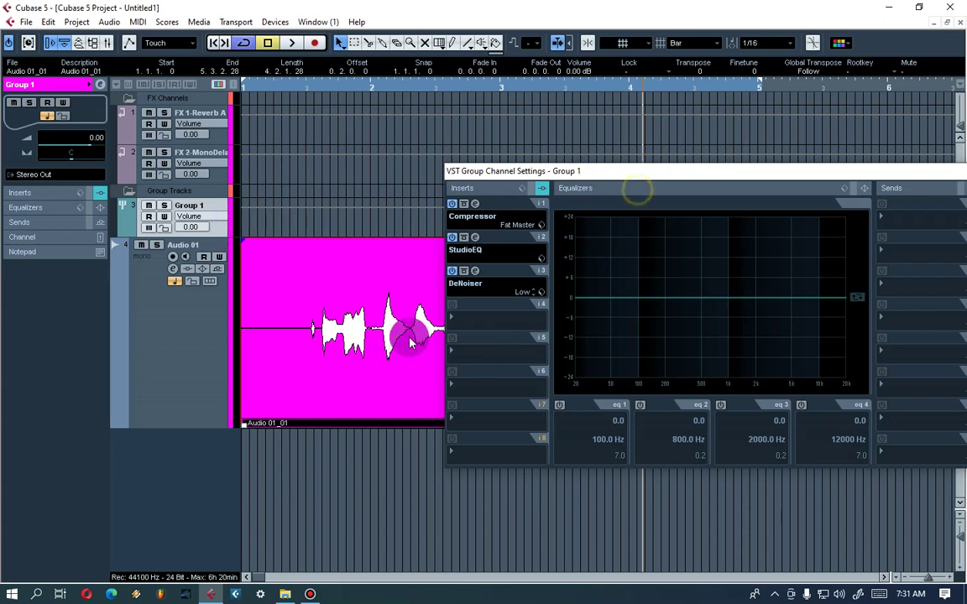
drag(780, 172, 548, 283)
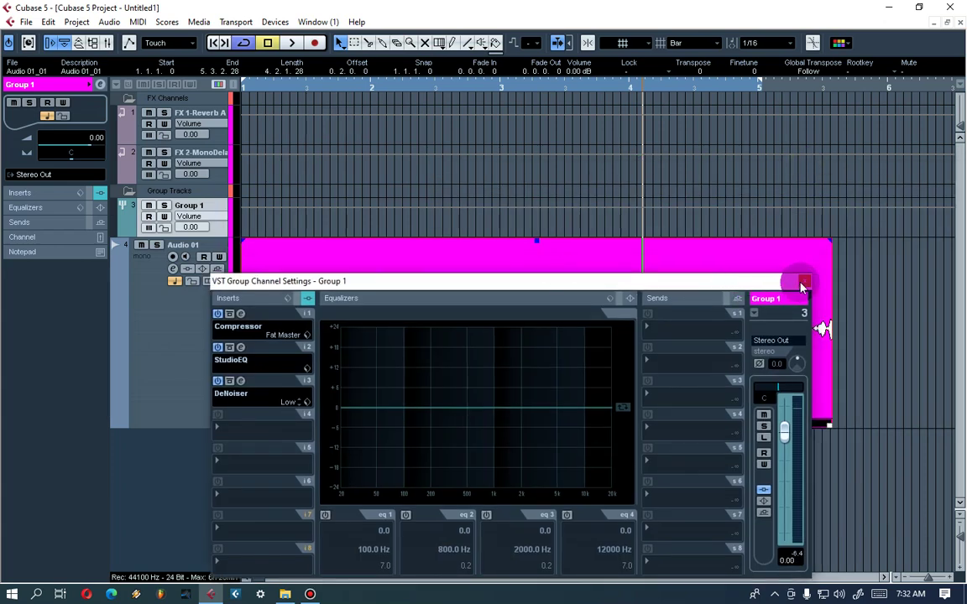
click(804, 282)
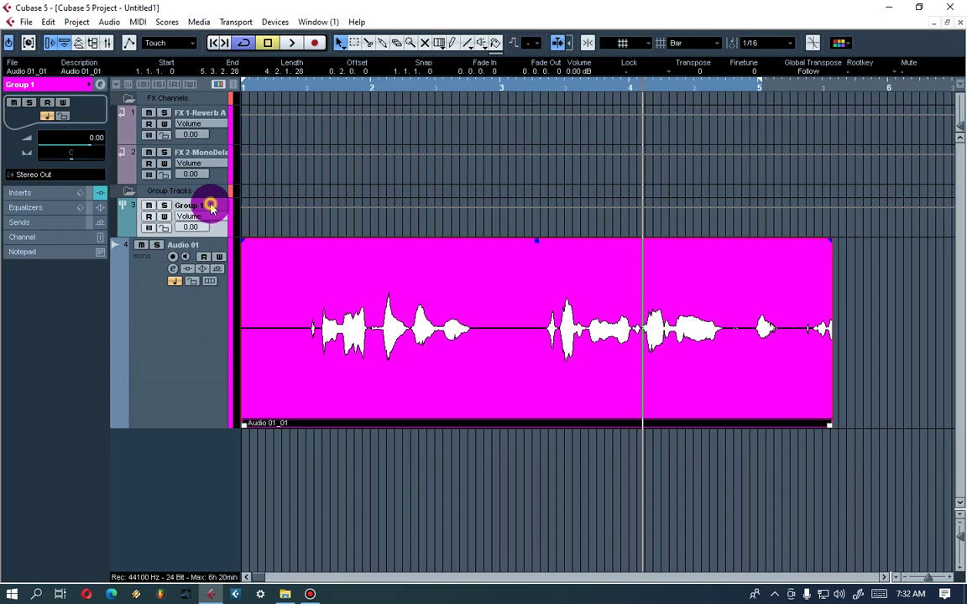
click(386, 178)
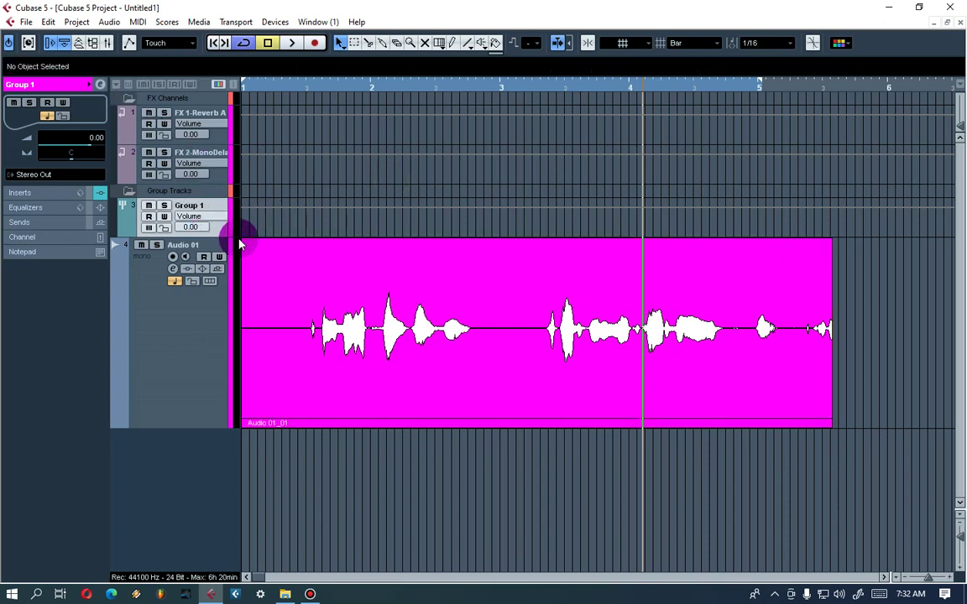
click(99, 85)
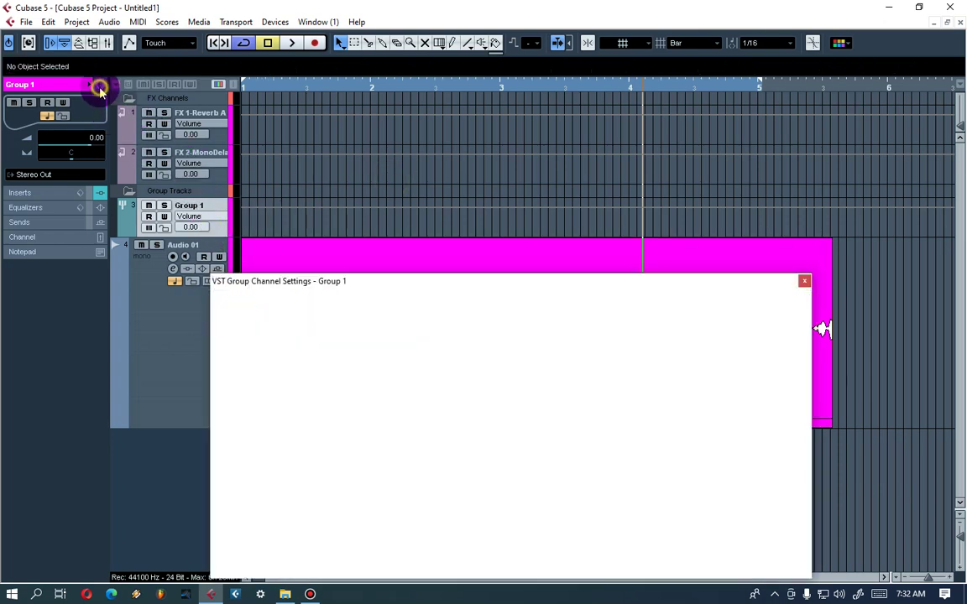
drag(568, 285, 746, 211)
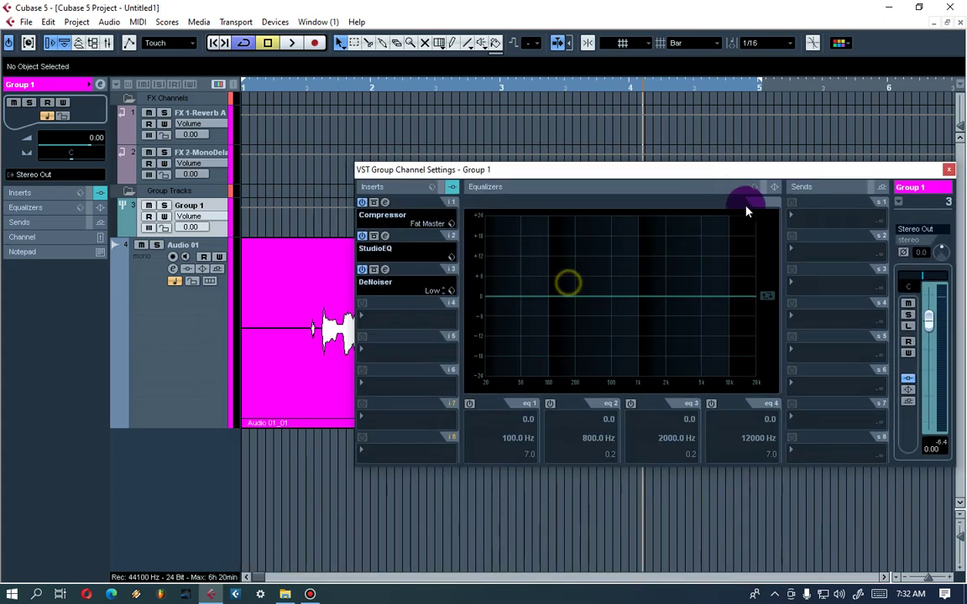
Route send 1 to FX 1-Reverb A, enable it and set its level to -11.23 dB
click(810, 216)
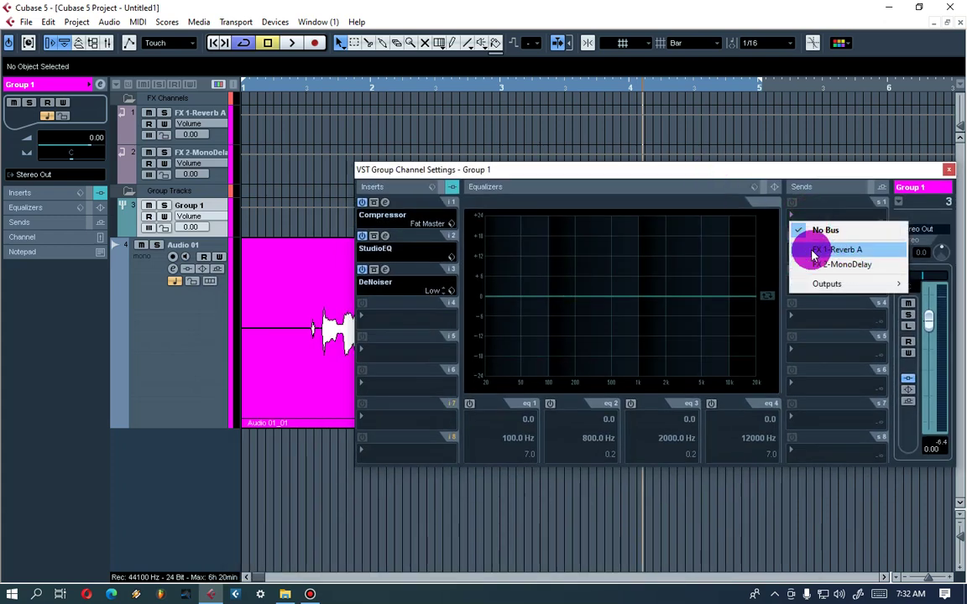
click(861, 251)
click(790, 203)
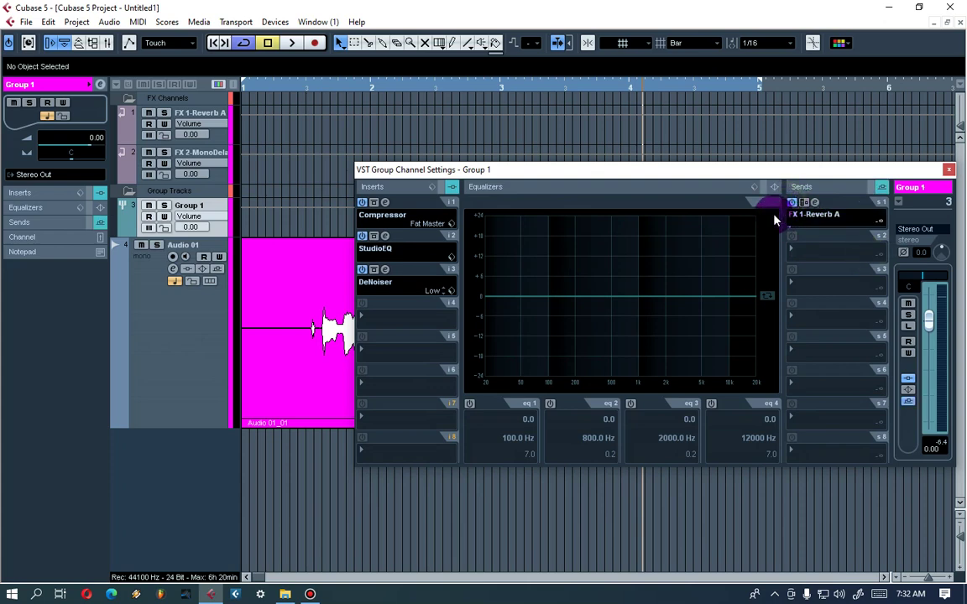
right_click(818, 230)
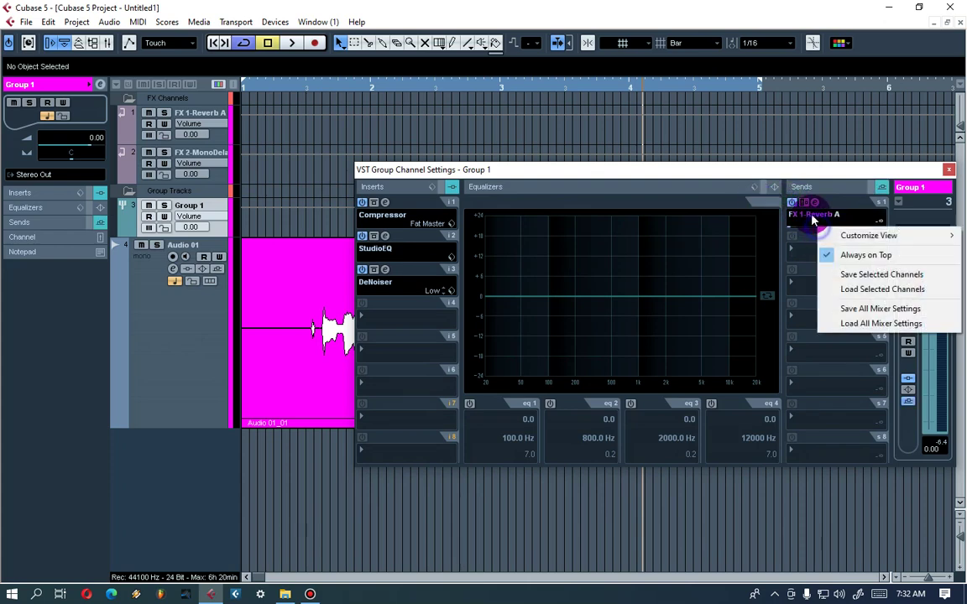
click(296, 44)
click(305, 89)
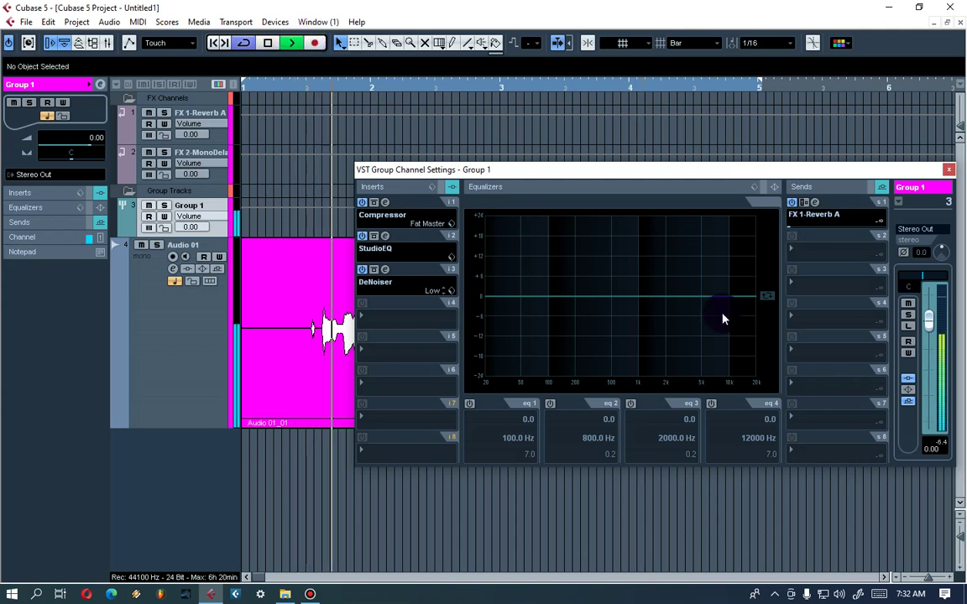
drag(798, 235, 827, 235)
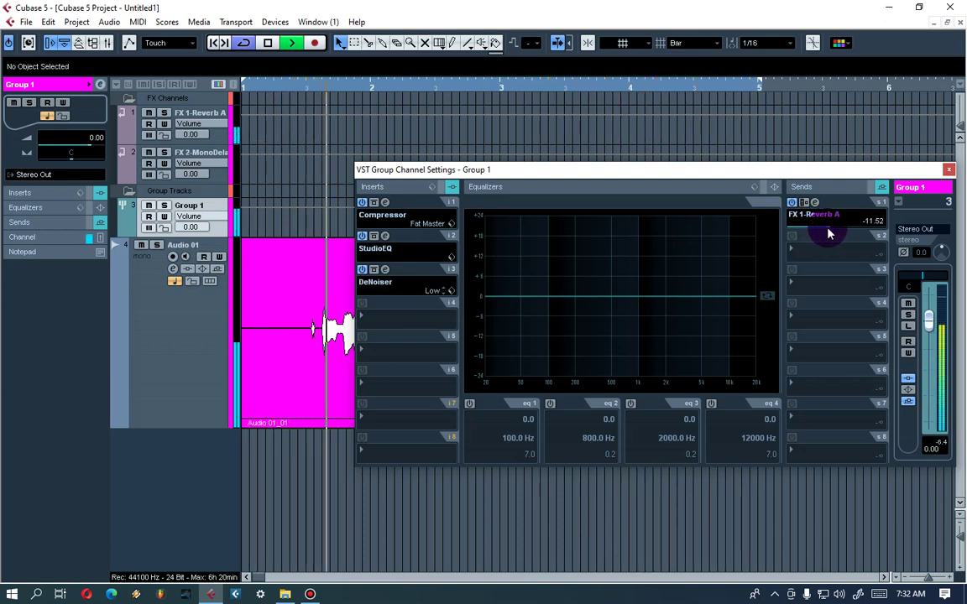
drag(798, 243, 829, 244)
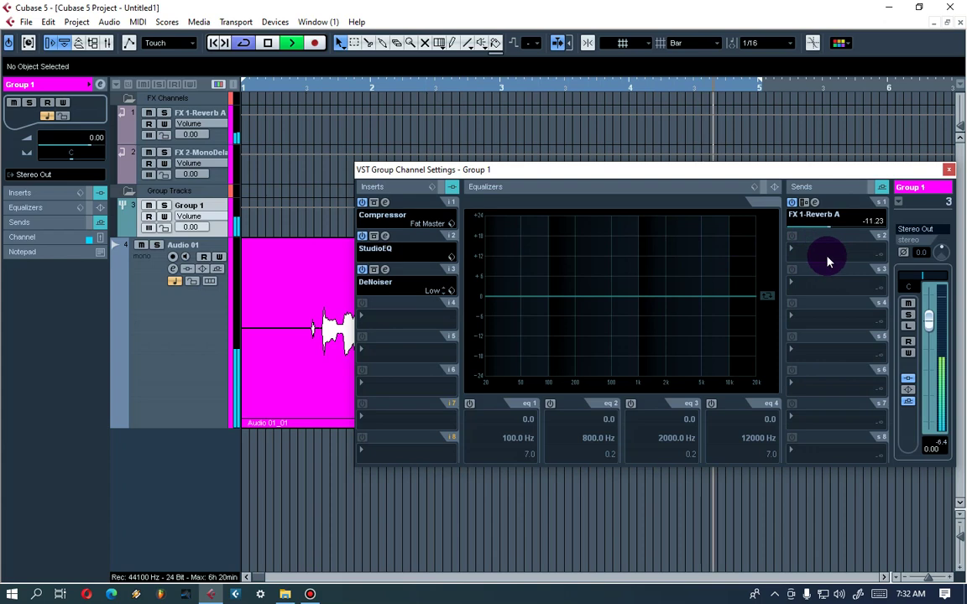
click(816, 203)
click(815, 203)
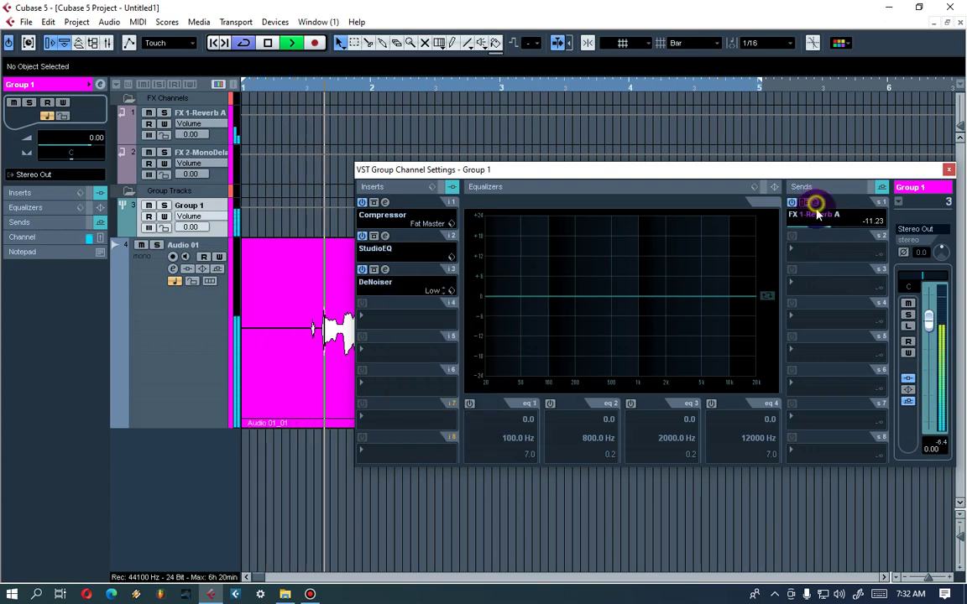
click(268, 43)
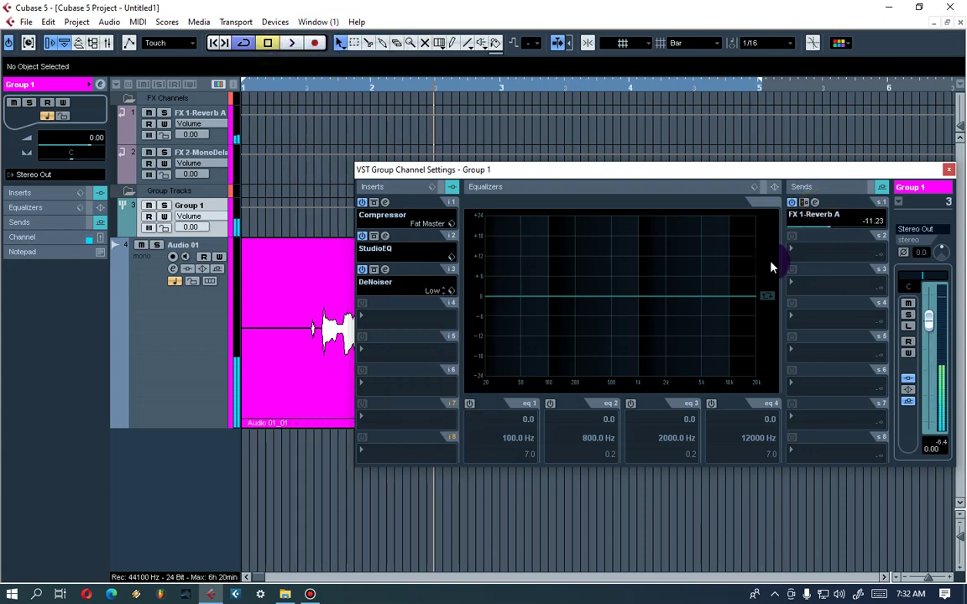
Route send 2 to FX 2-MonoDelay and enable it
click(842, 262)
click(872, 300)
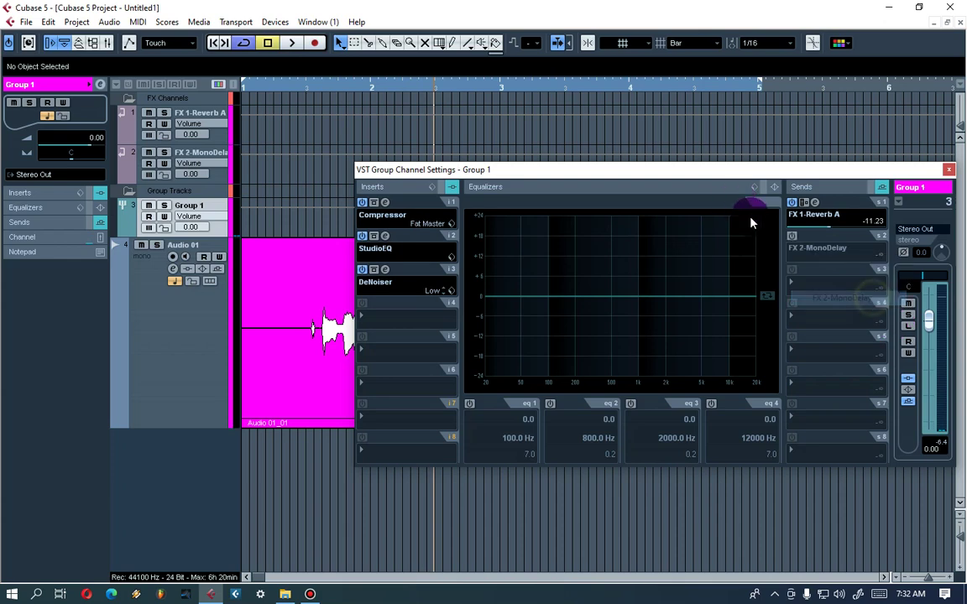
click(791, 236)
click(335, 86)
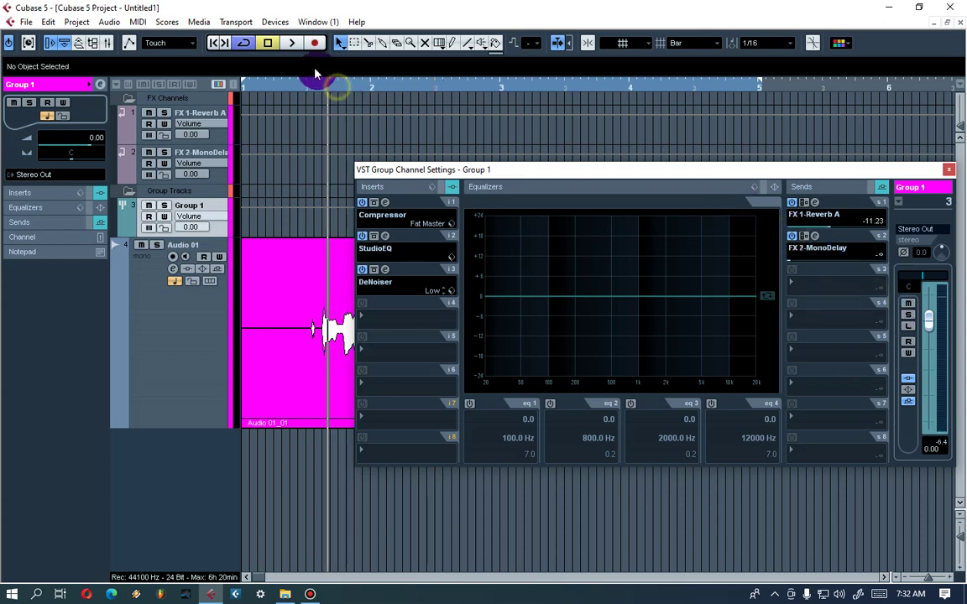
Set the MonoDelay send to -17.02 dB and raise MonoDelay feedback from 10.5 to 13.0
click(290, 44)
drag(802, 253, 823, 266)
click(815, 237)
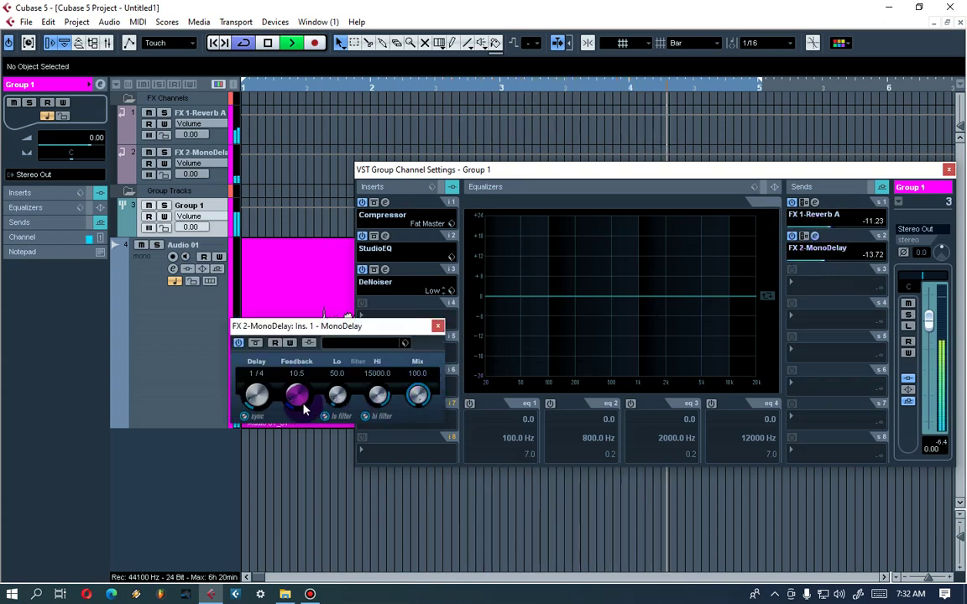
drag(339, 326, 659, 314)
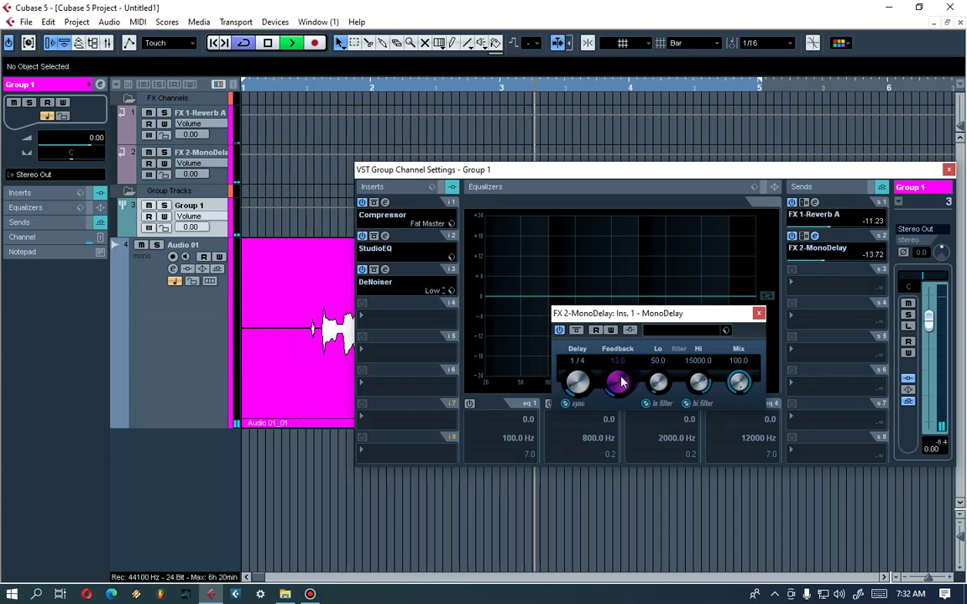
click(759, 313)
scroll(818, 265, down, 3)
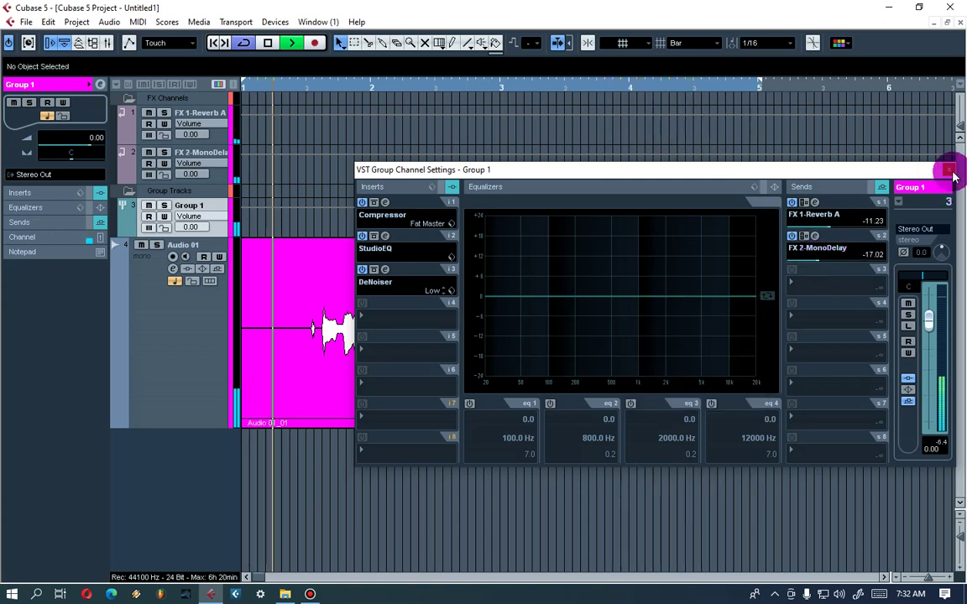
Close Group 1's channel settings, stop playback, and zoom out to show bars 1–17
click(951, 172)
click(271, 43)
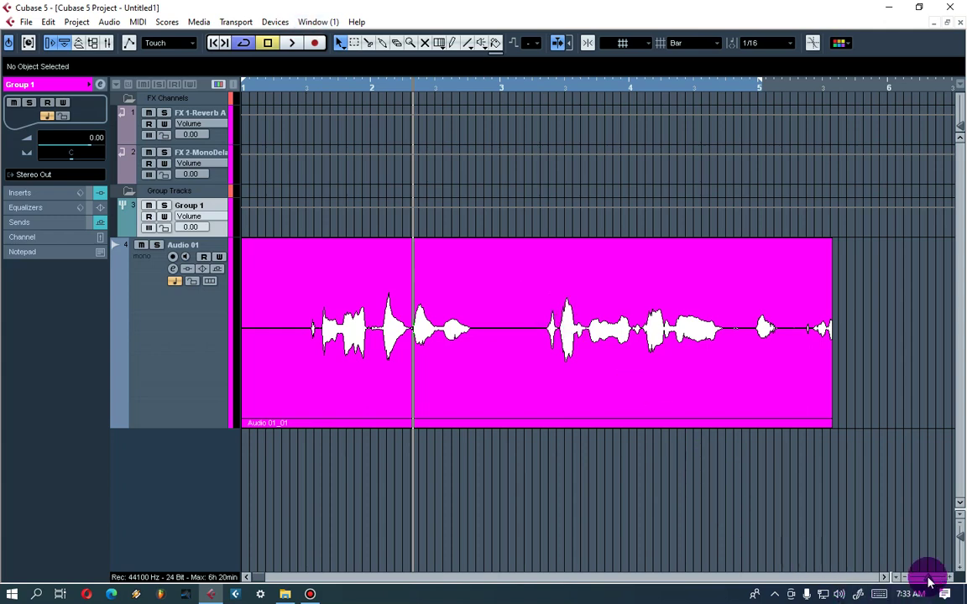
drag(929, 580, 926, 580)
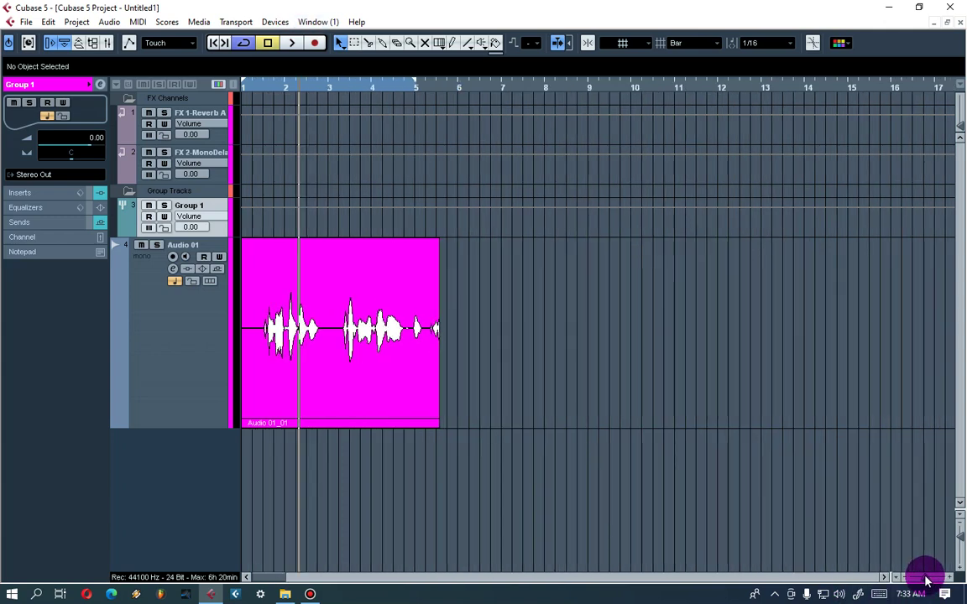